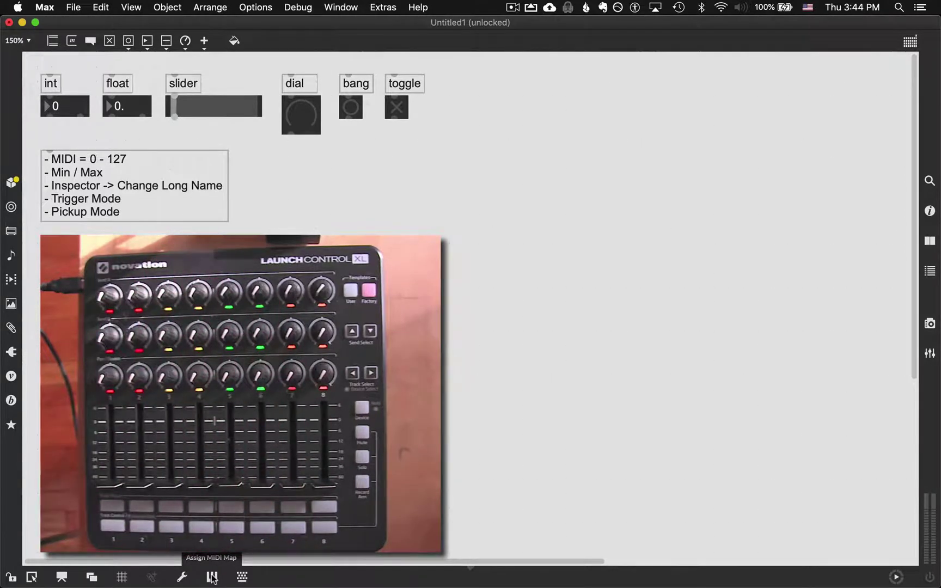
Step: Enable the int number box for mapping and link it to a Launch Control XL knob
click(213, 577)
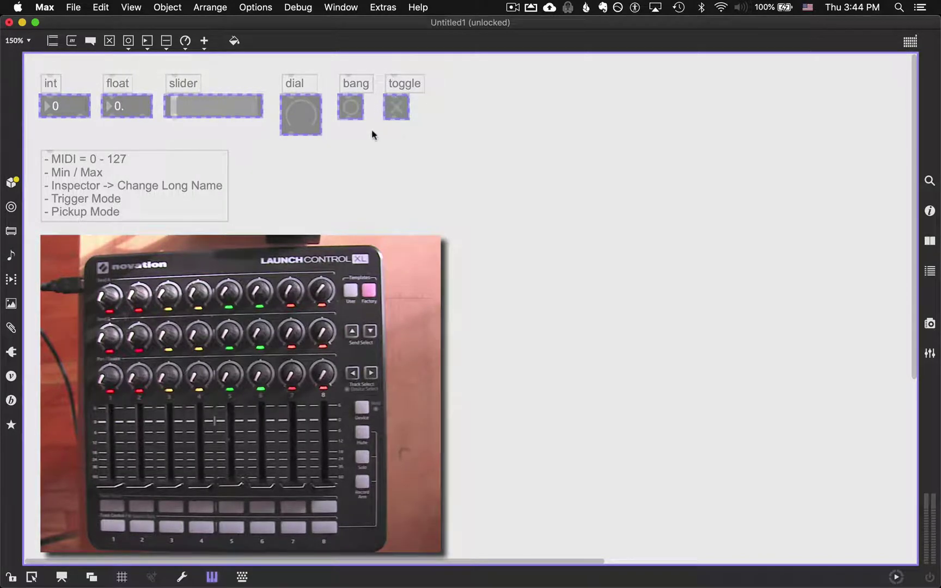
right_click(72, 105)
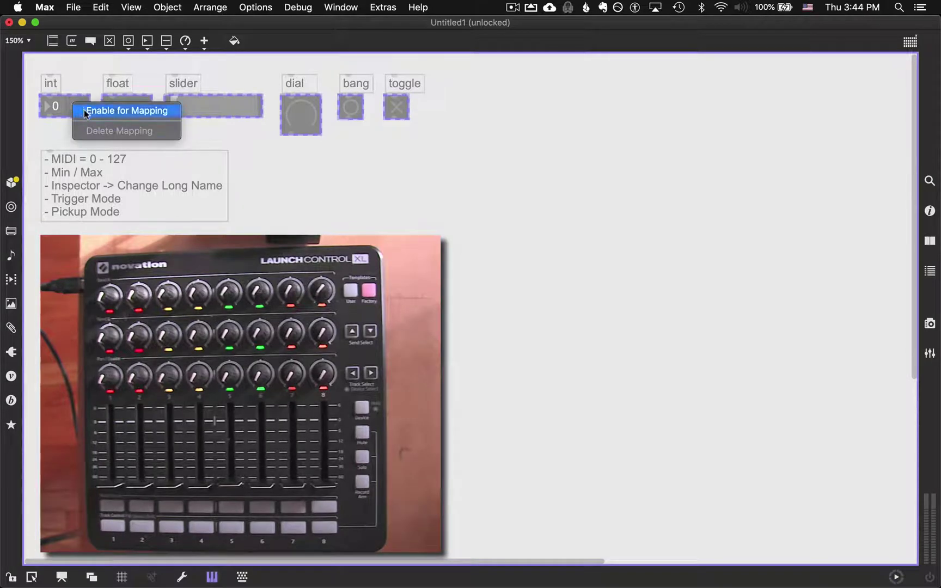
click(86, 111)
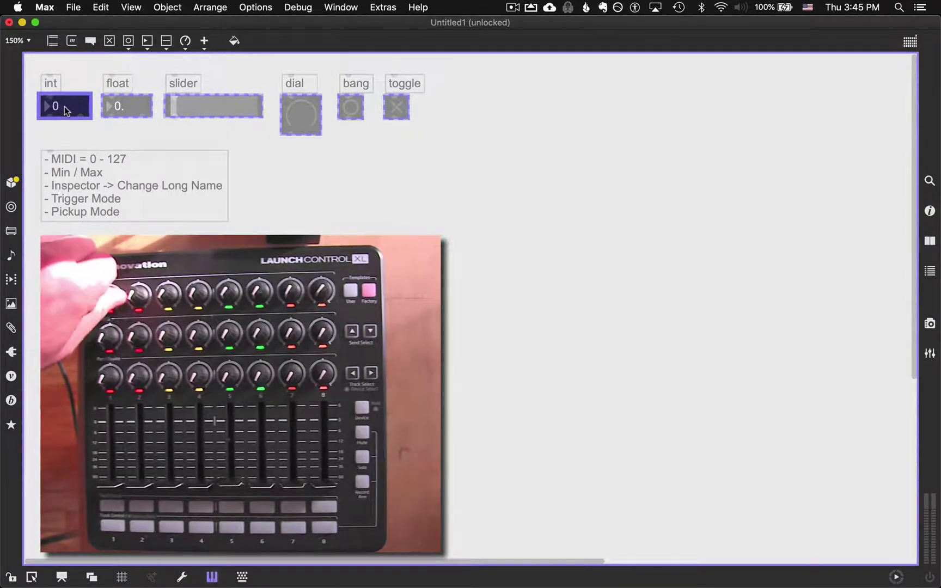
click(211, 578)
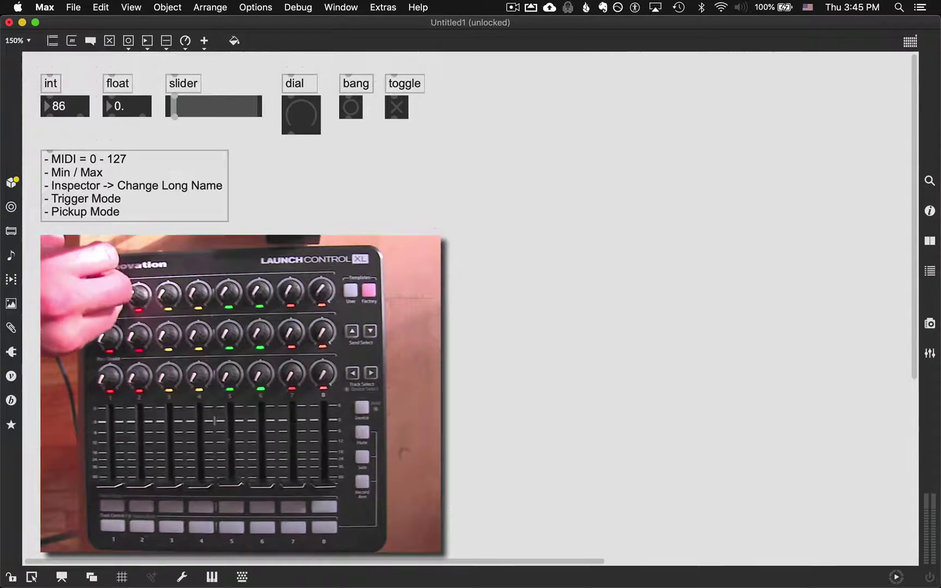
Step: In MIDI mapping mode, enable the float box, slider and dial for mapping
click(212, 577)
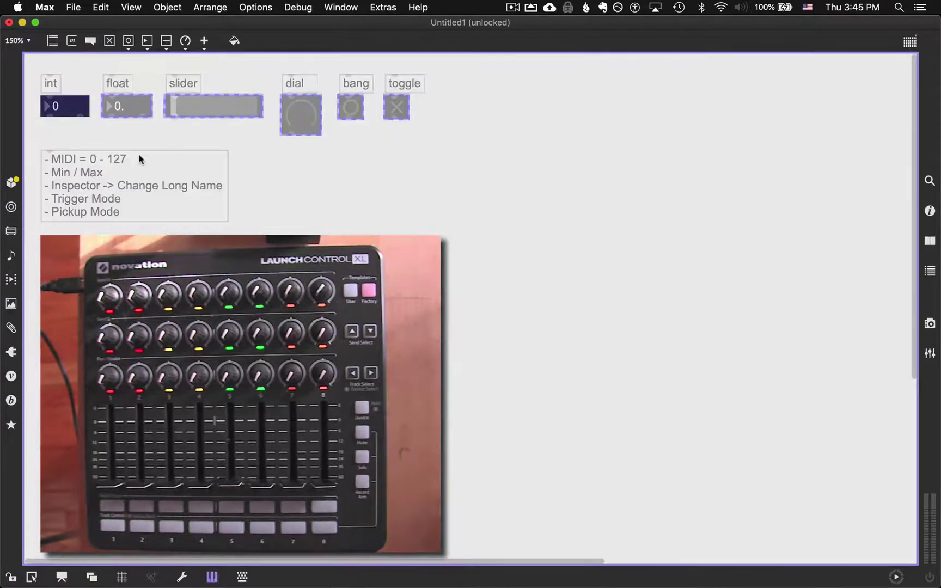
right_click(124, 107)
click(134, 115)
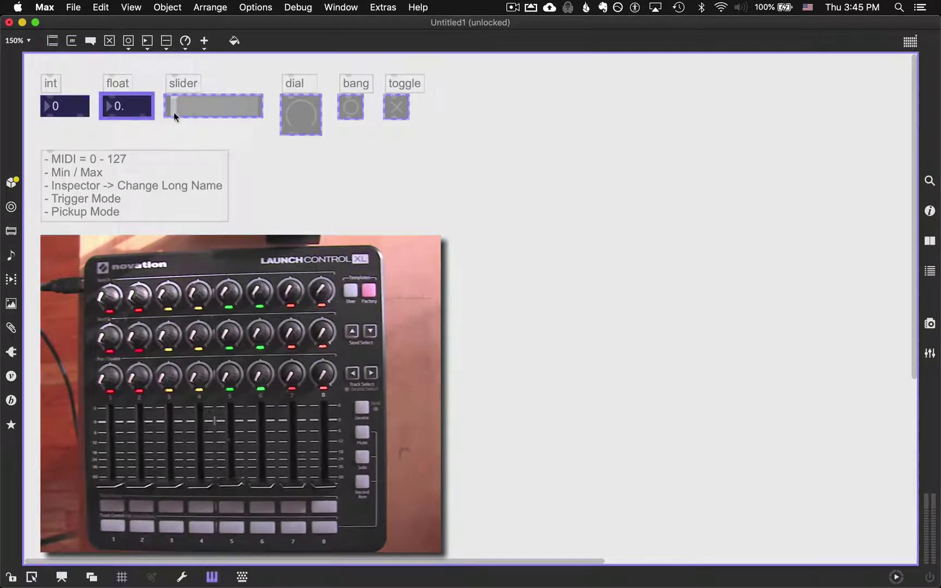
right_click(197, 108)
click(227, 109)
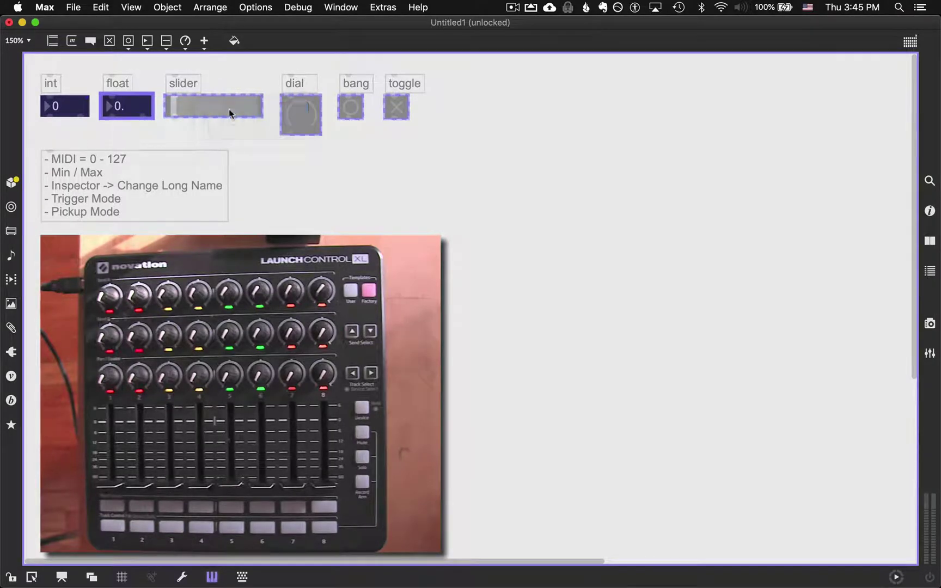
right_click(305, 113)
click(313, 115)
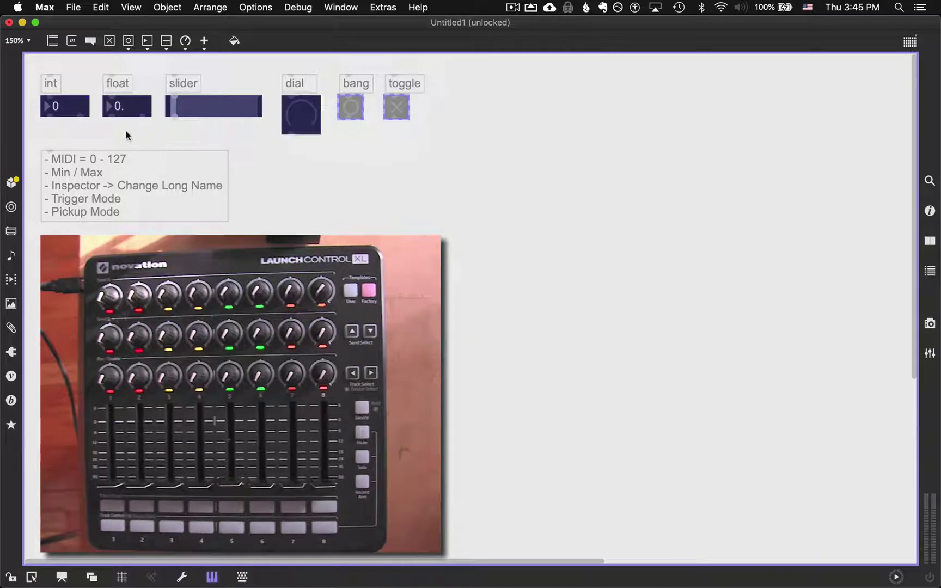
Step: Assign the float box and dial to knobs and the slider to a fader, then exit mapping mode
click(123, 110)
click(194, 100)
click(294, 111)
click(129, 107)
click(195, 105)
click(135, 106)
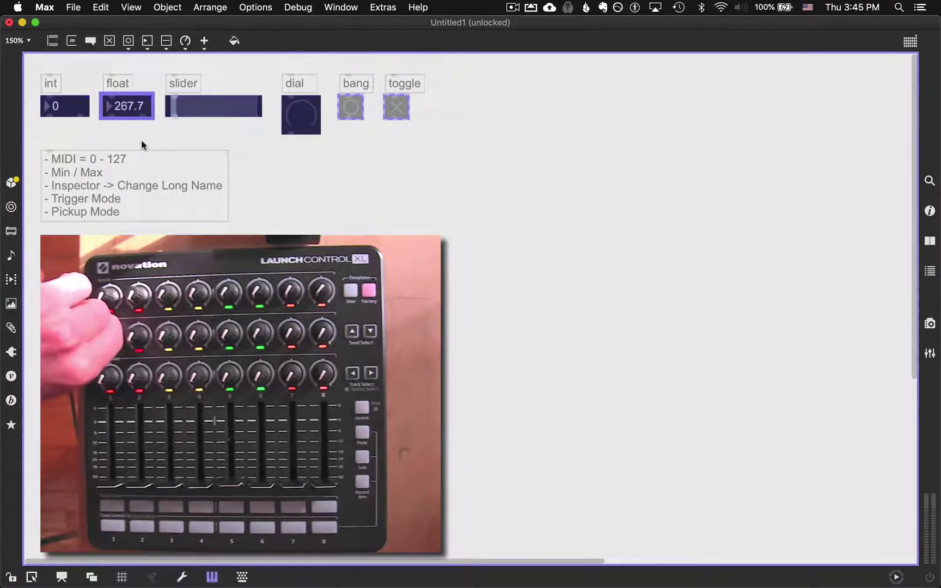
click(292, 109)
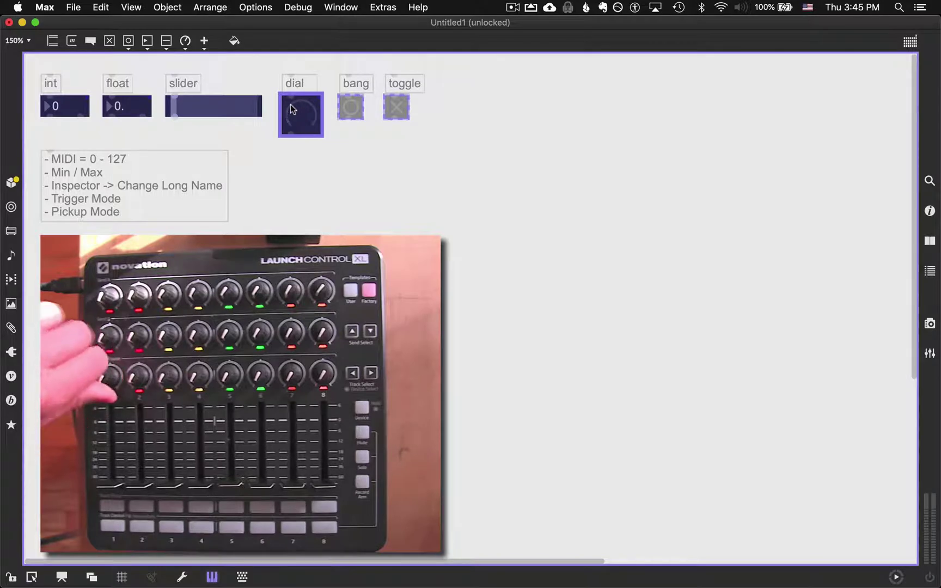
click(211, 112)
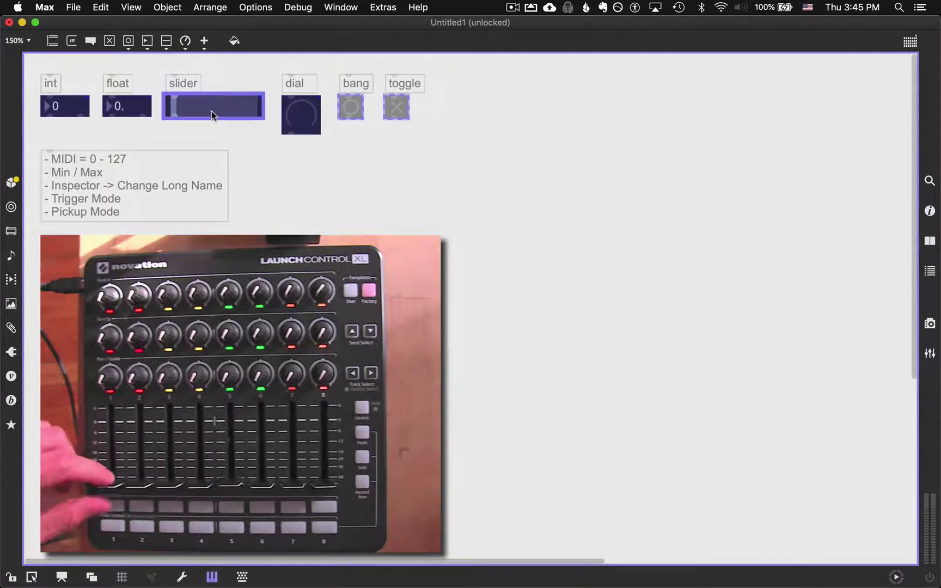
click(214, 575)
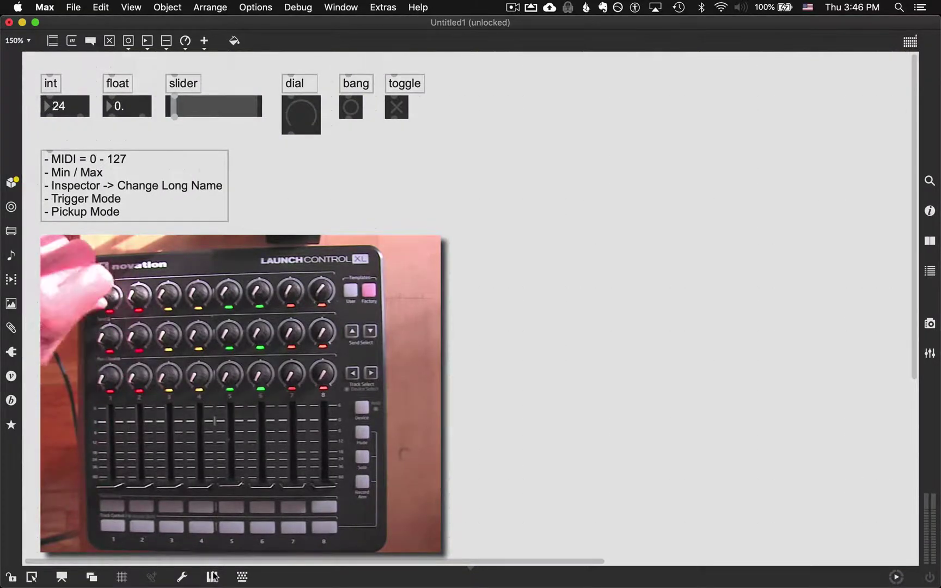
Step: Remap the slider to a Launch Control XL fader, retrying the assignment once in mapping mode
click(213, 577)
click(211, 108)
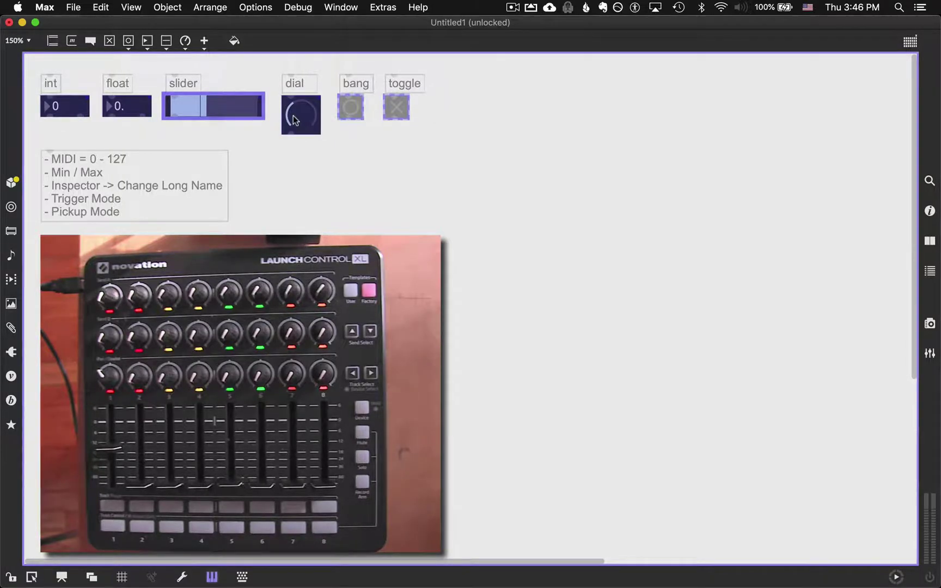
click(218, 576)
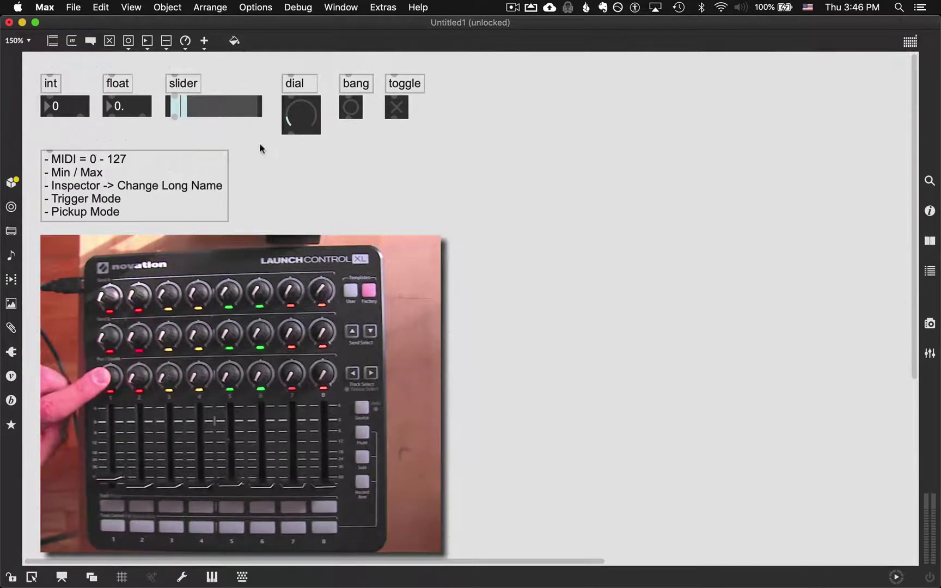
click(212, 576)
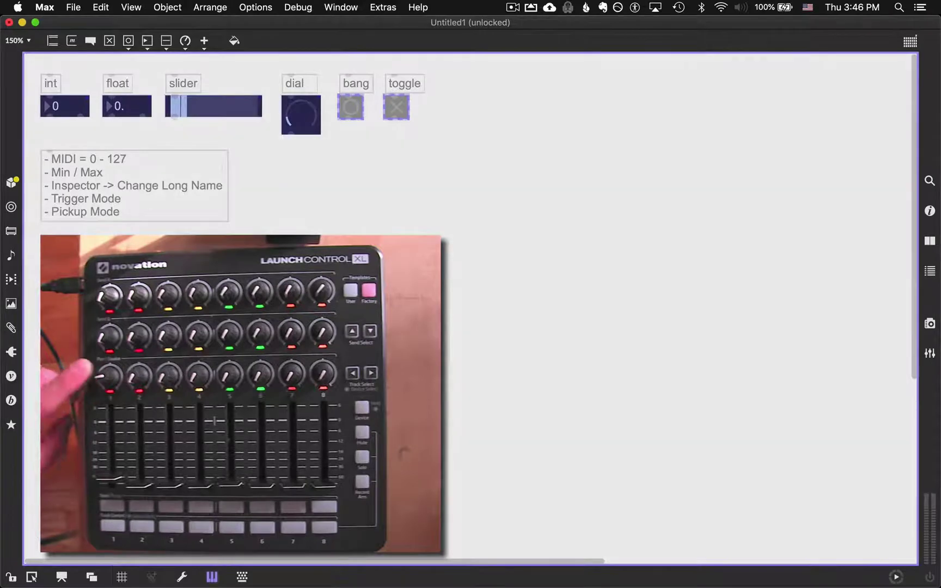
click(198, 101)
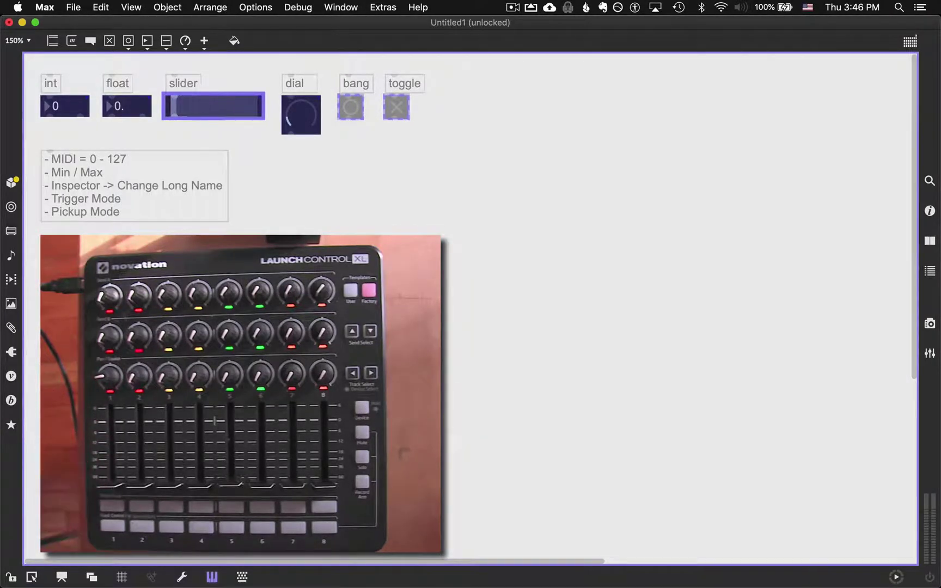
click(210, 579)
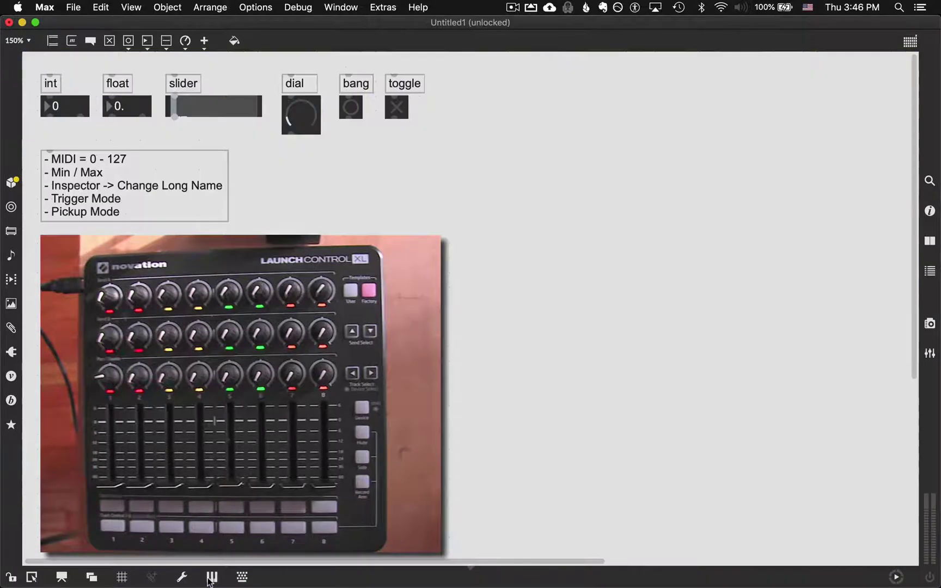
Step: Show the mappings list and inspect the CC#13/9, CC#29/9, CC#49/9 and CC#77/9 entries
click(930, 354)
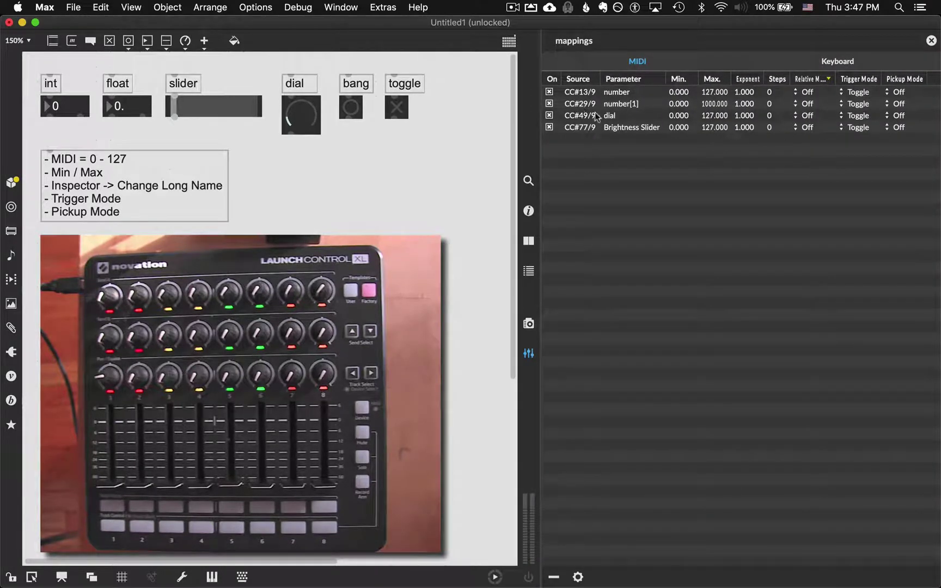
click(616, 92)
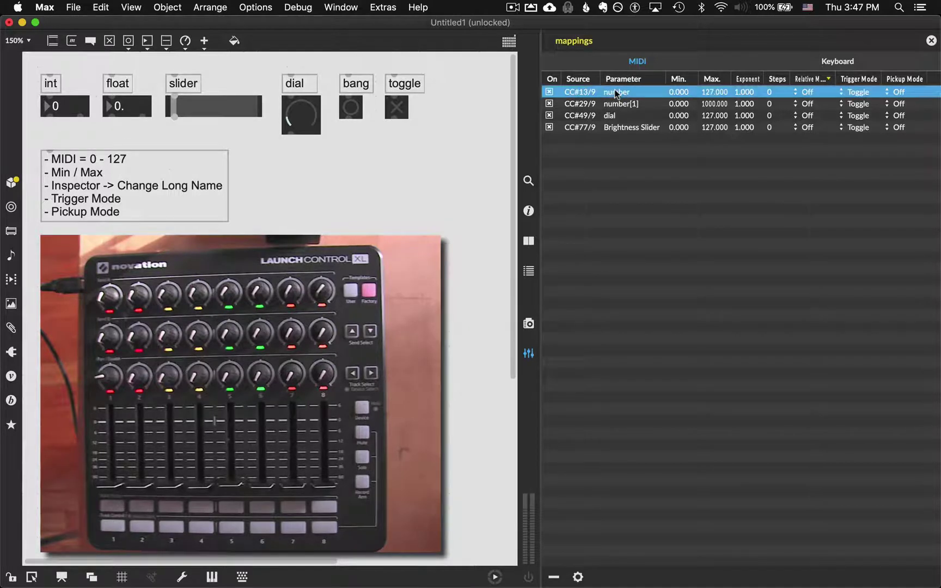
click(647, 107)
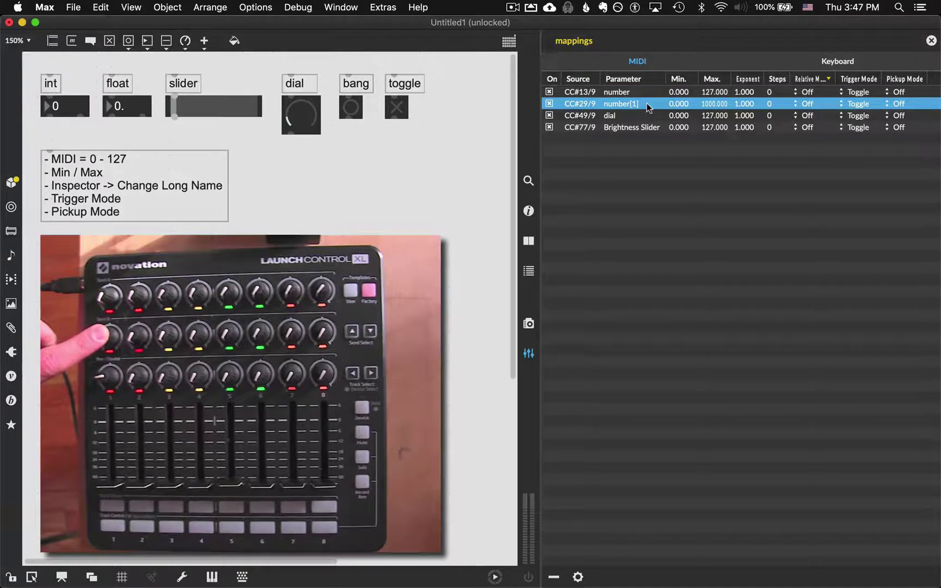
click(631, 116)
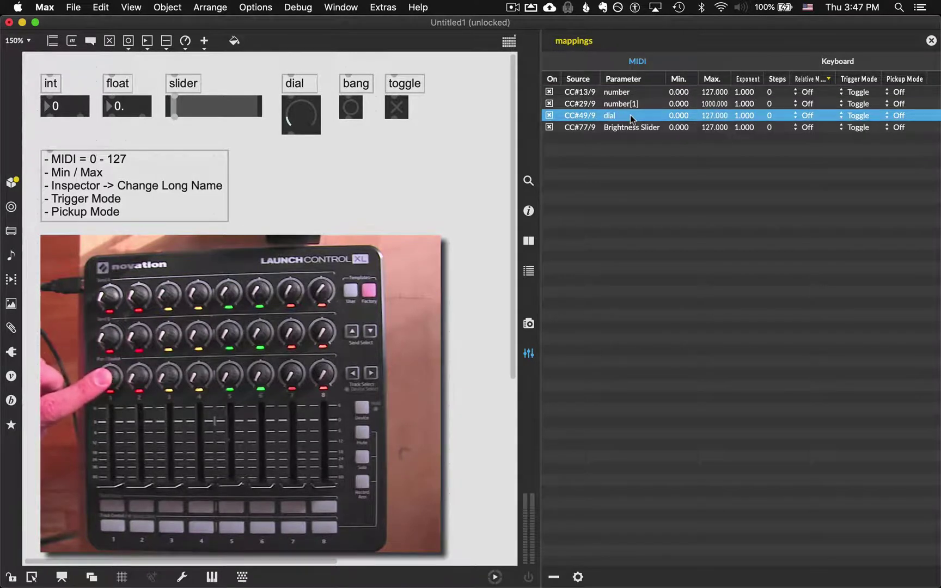
click(648, 128)
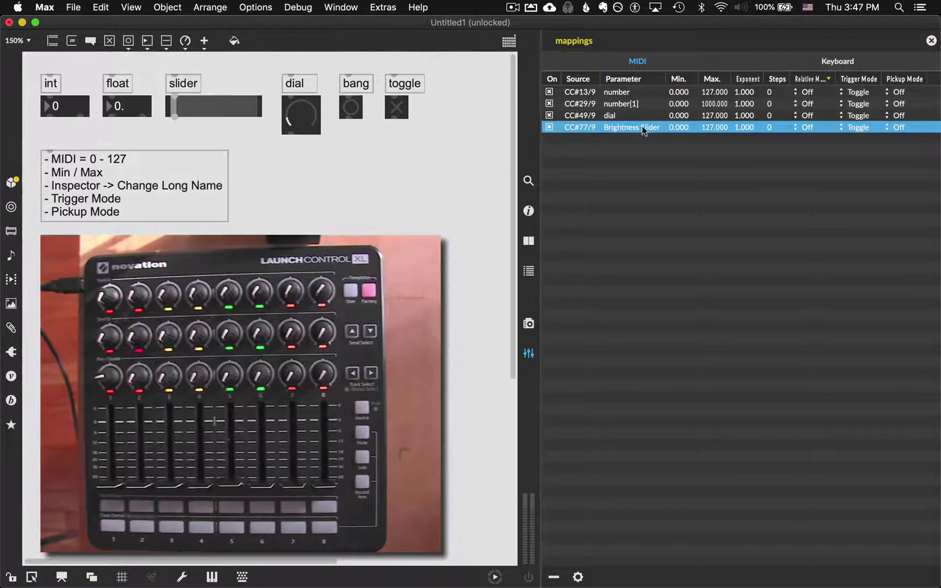
Step: Rename the slider's mapped parameter to 'Brightness Slider'
double_click(642, 126)
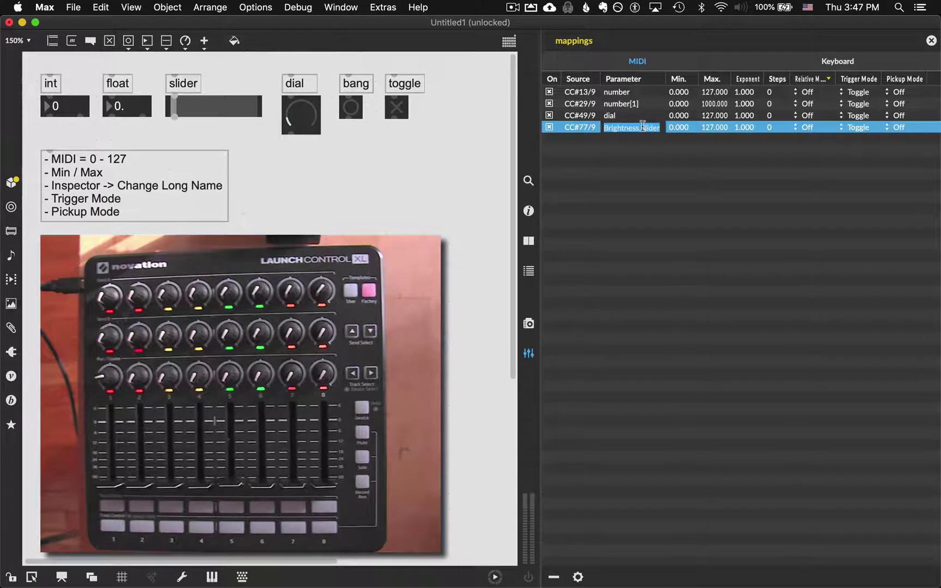
text(Brightness Slider)
key(Return)
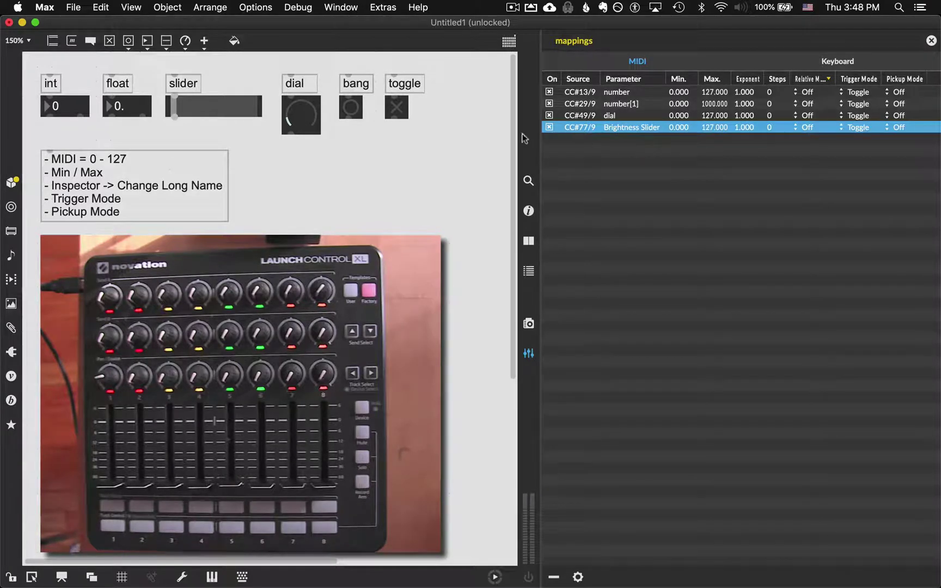
Step: Set the int box's Long Name to 'Contrast' in the Inspector, then return to the mappings list
click(65, 108)
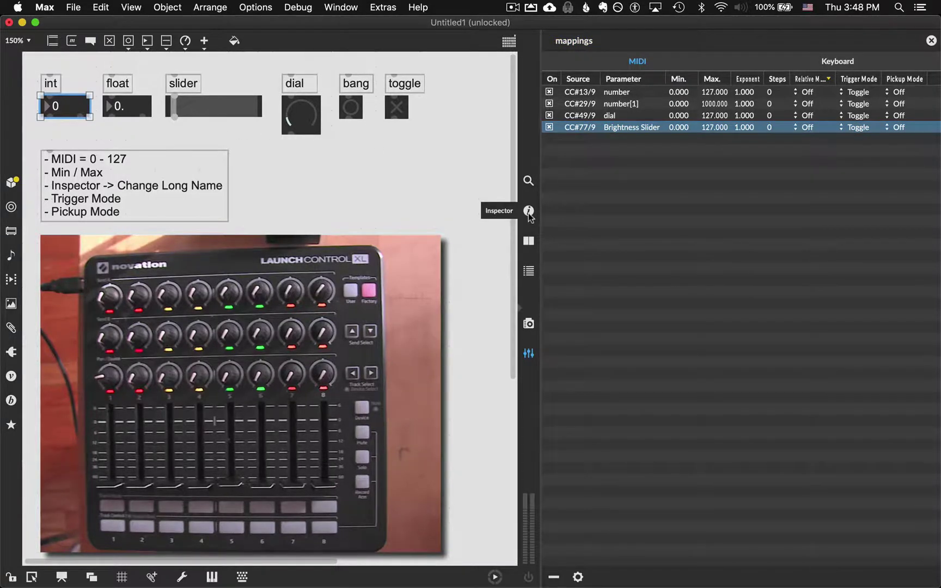
click(528, 215)
scroll(632, 326, down, 3)
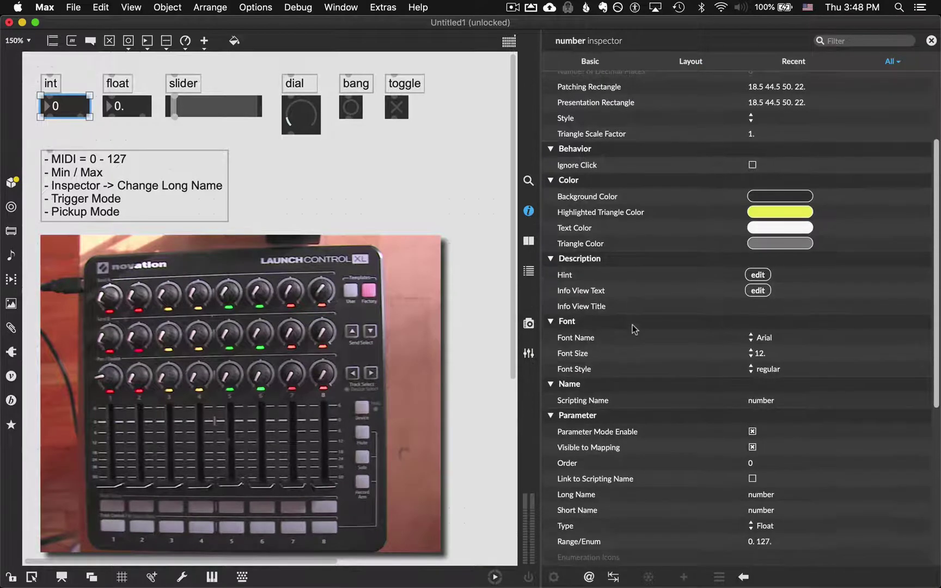
scroll(632, 325, down, 8)
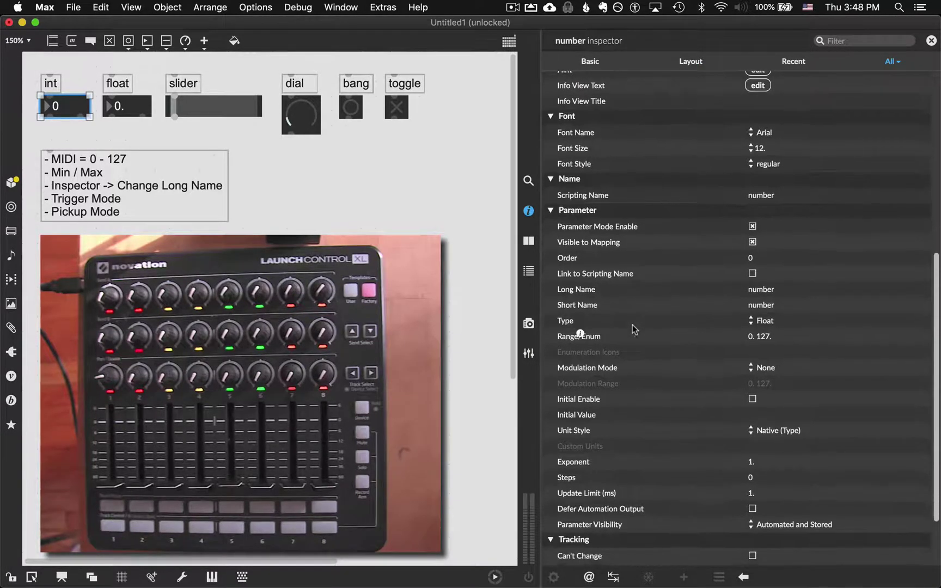
double_click(578, 289)
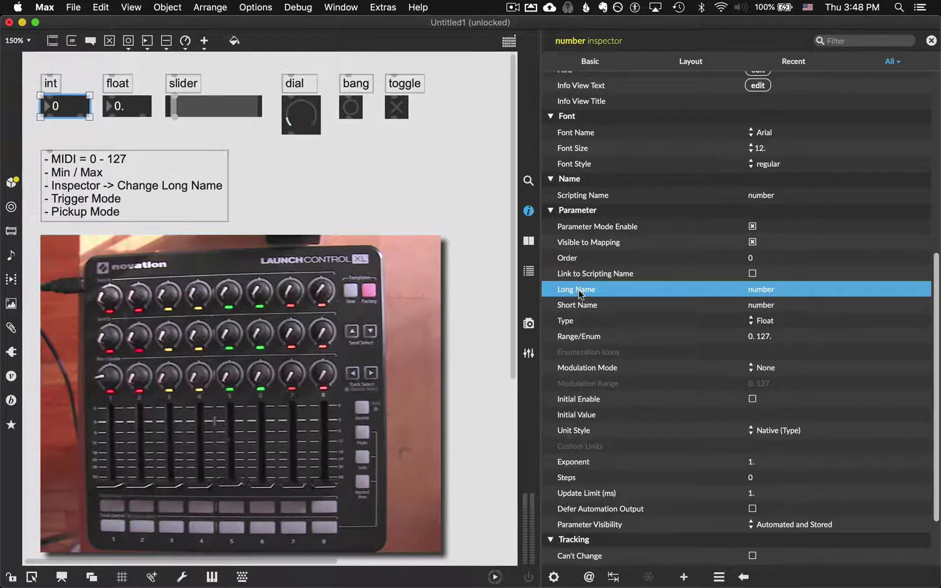
click(782, 290)
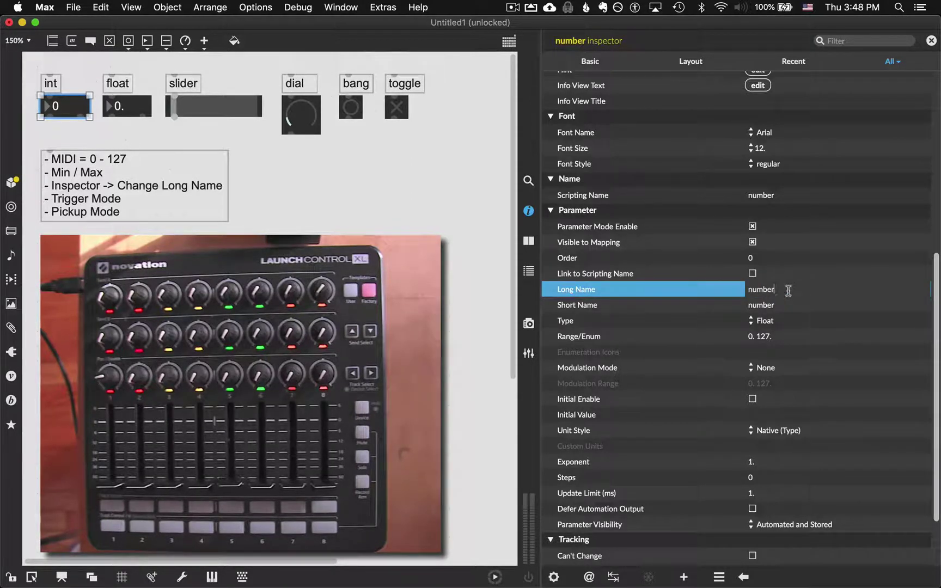
key(BackSpace)
key(BackSpace)
key(BackSpace)
text(Contrast)
key(Return)
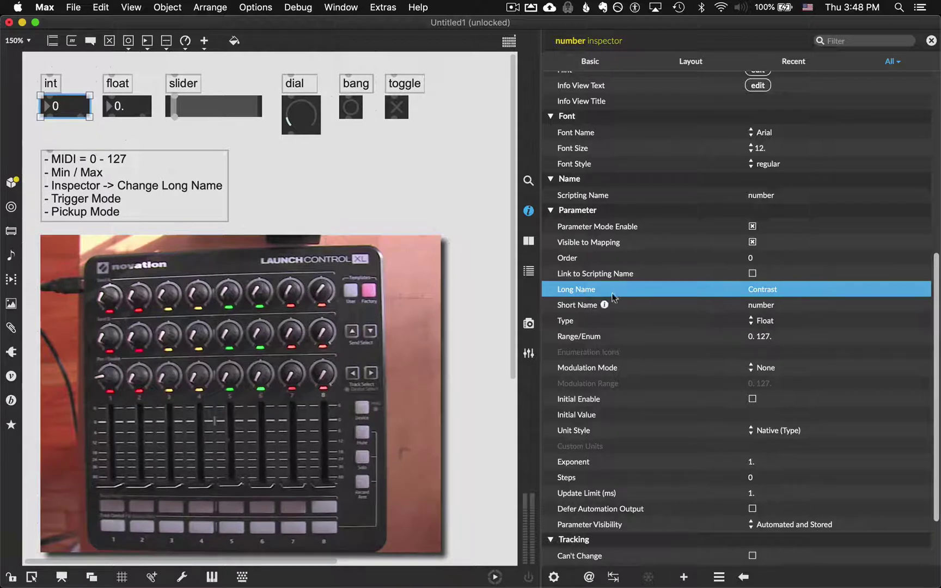
click(528, 355)
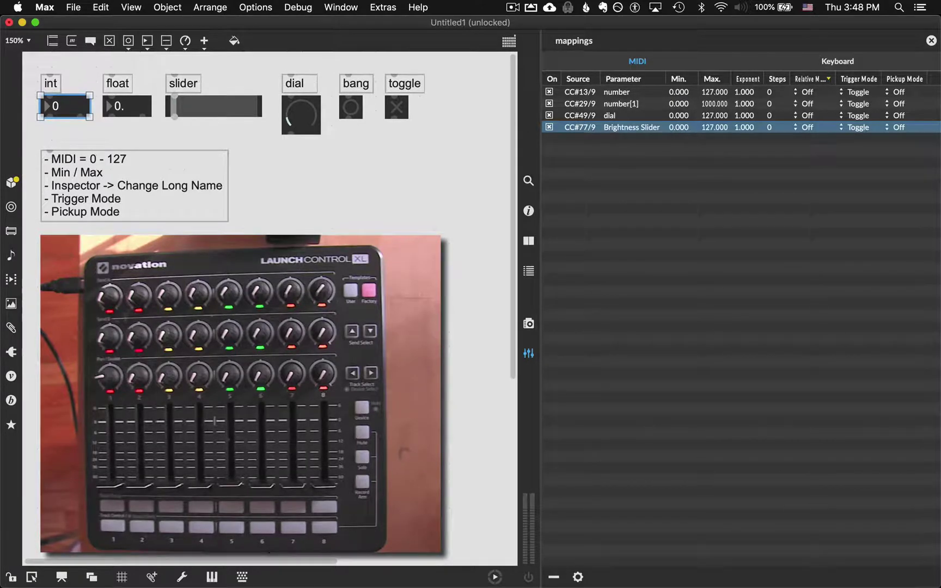
Step: In mapping mode, disable then re-enable the int box for MIDI mapping
click(212, 577)
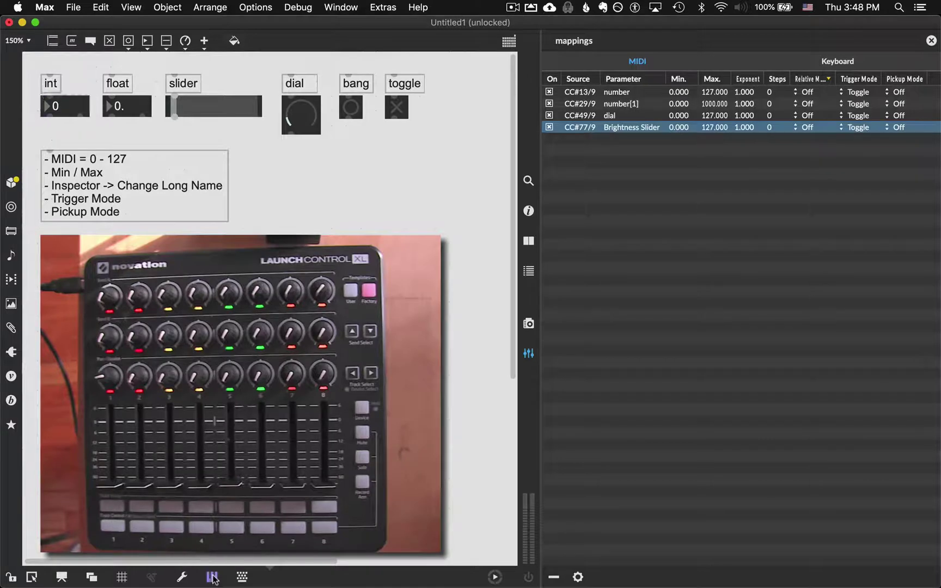
right_click(69, 104)
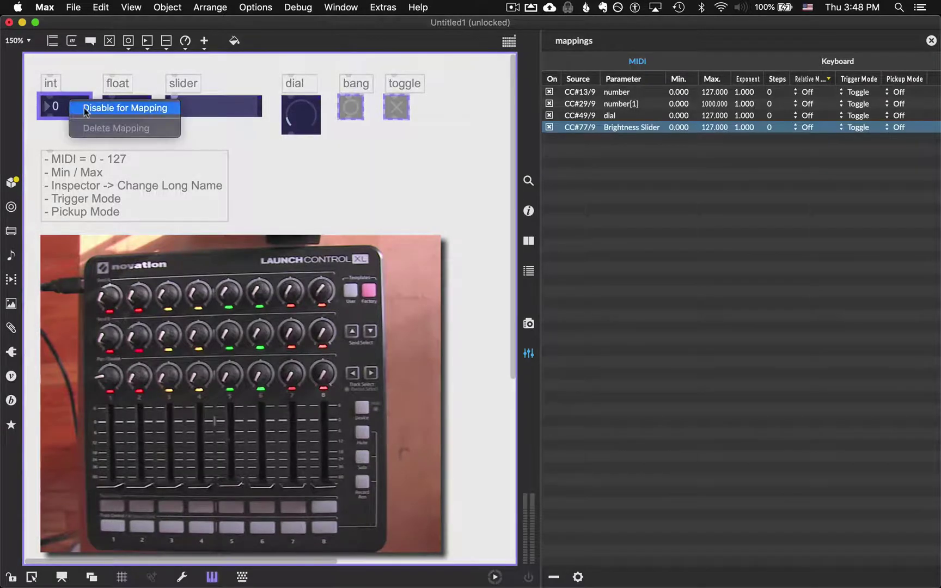
click(84, 108)
right_click(57, 107)
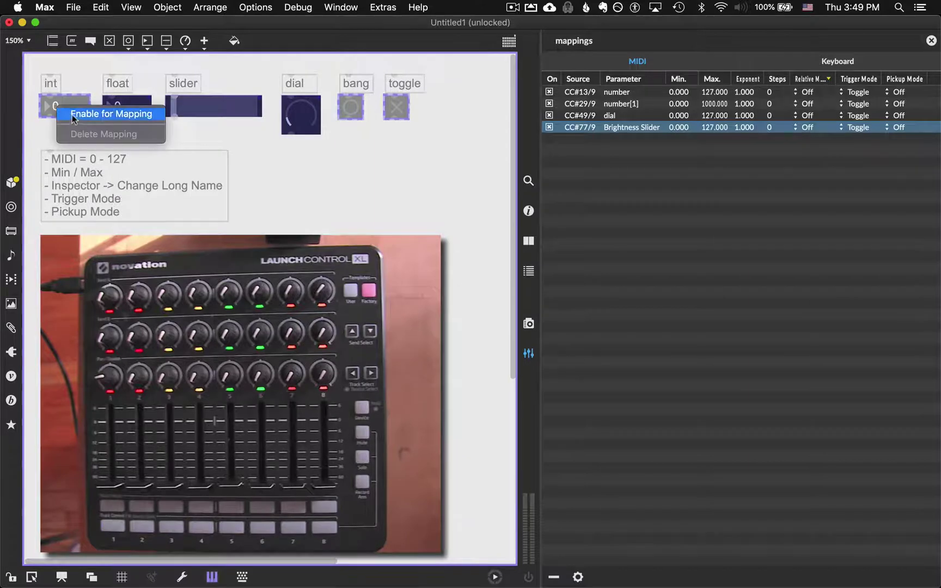
click(64, 114)
right_click(66, 113)
click(244, 154)
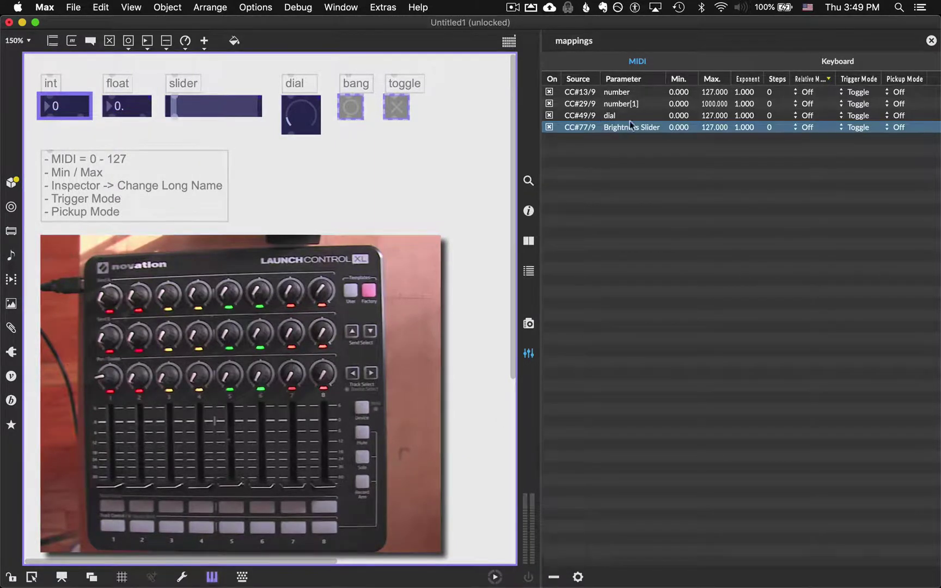
Step: Delete the number, number[1], dial and Brightness Slider mappings from the list
click(630, 94)
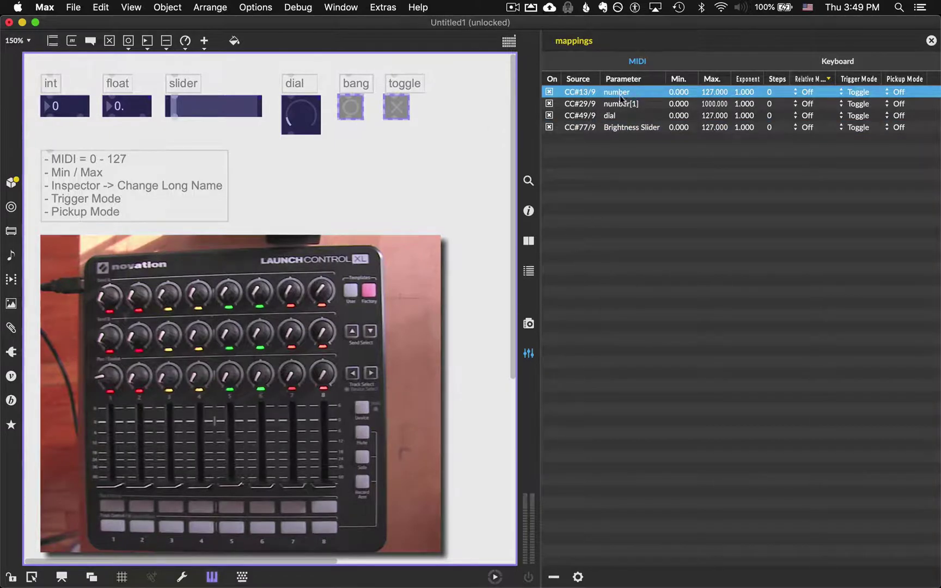
click(552, 578)
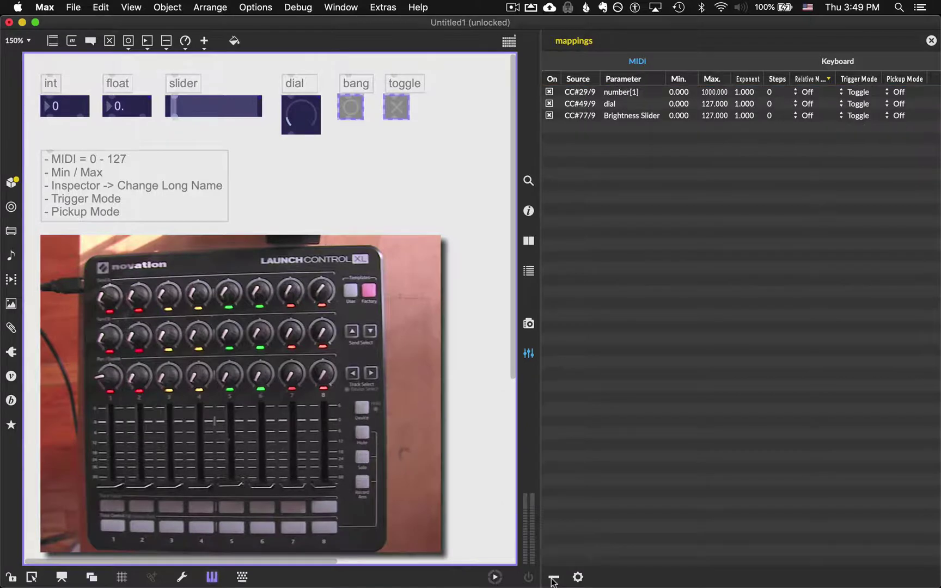
click(617, 99)
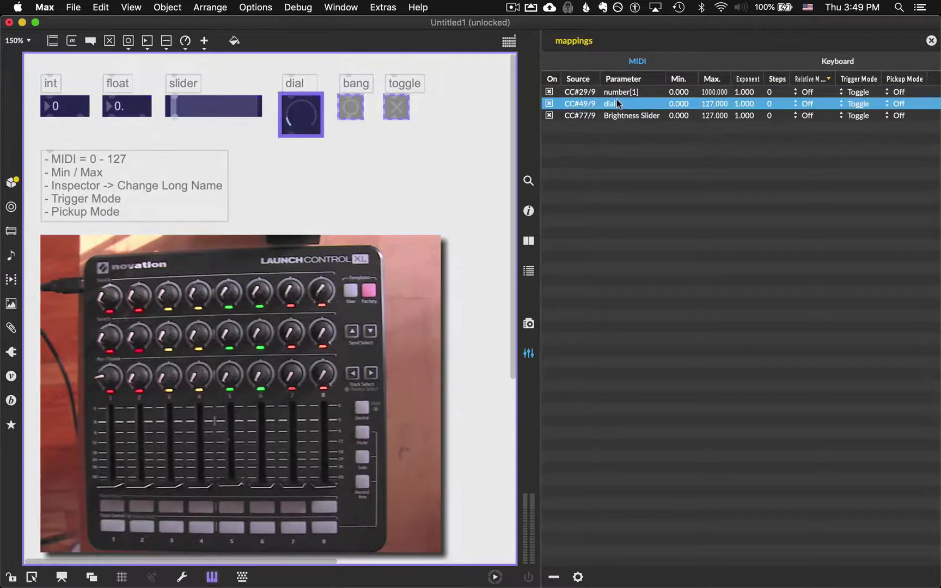
click(617, 94)
click(553, 576)
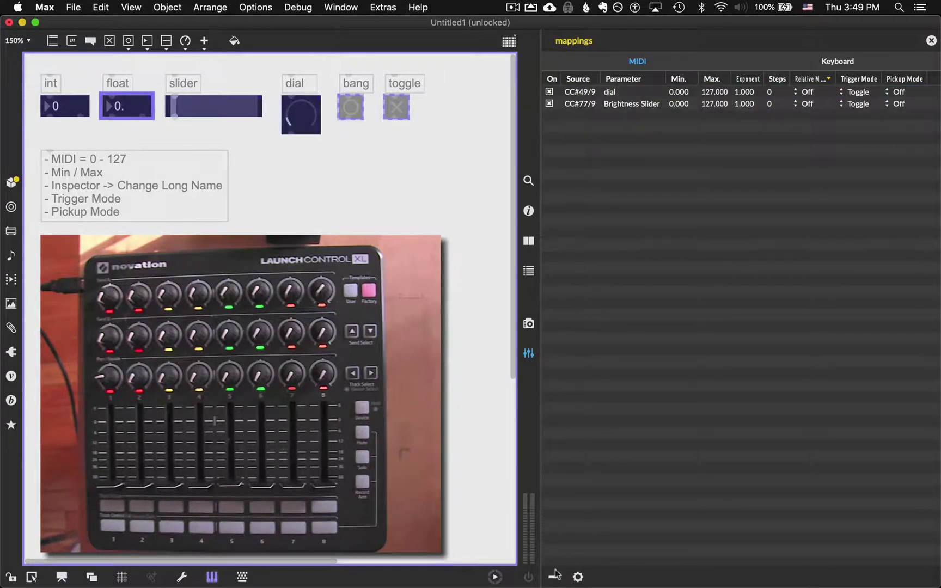
click(617, 93)
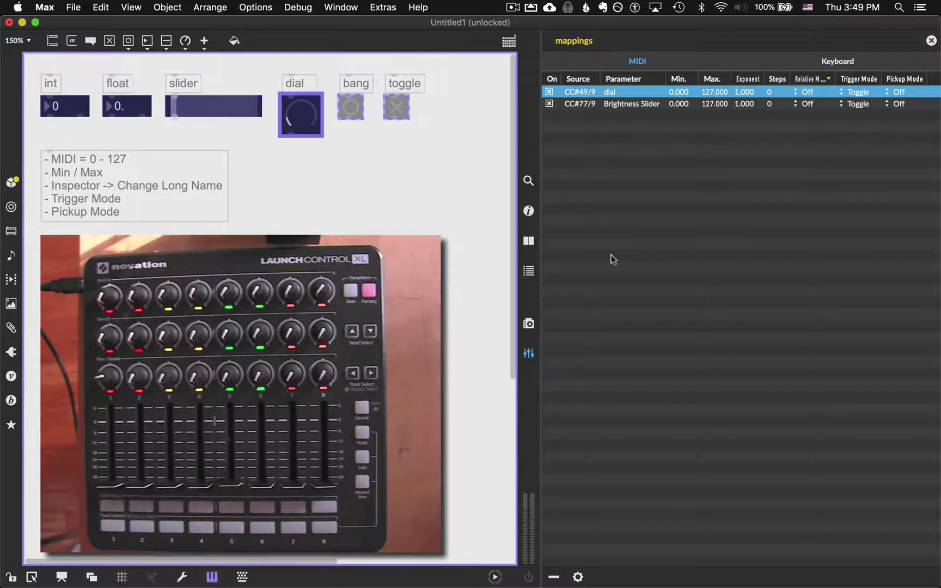
click(553, 576)
click(610, 97)
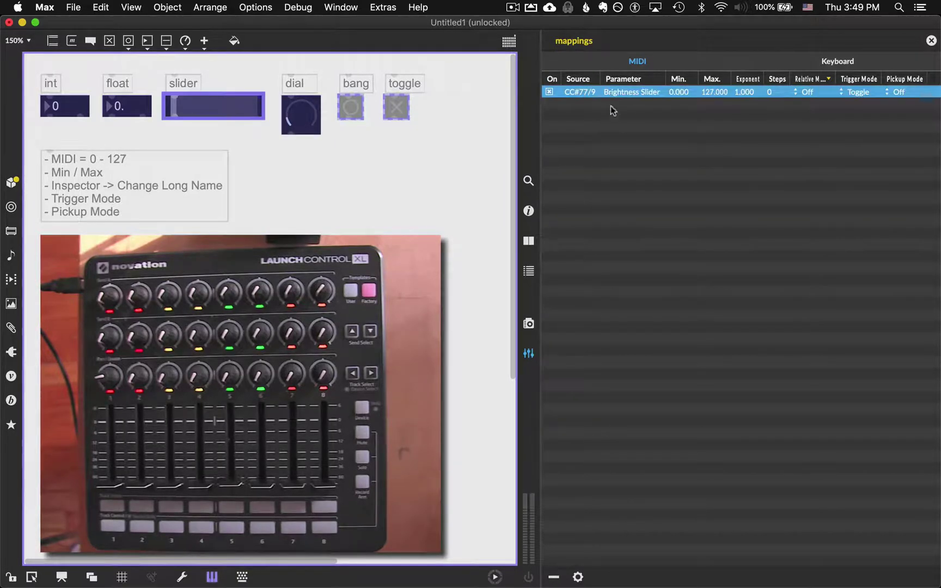
click(553, 577)
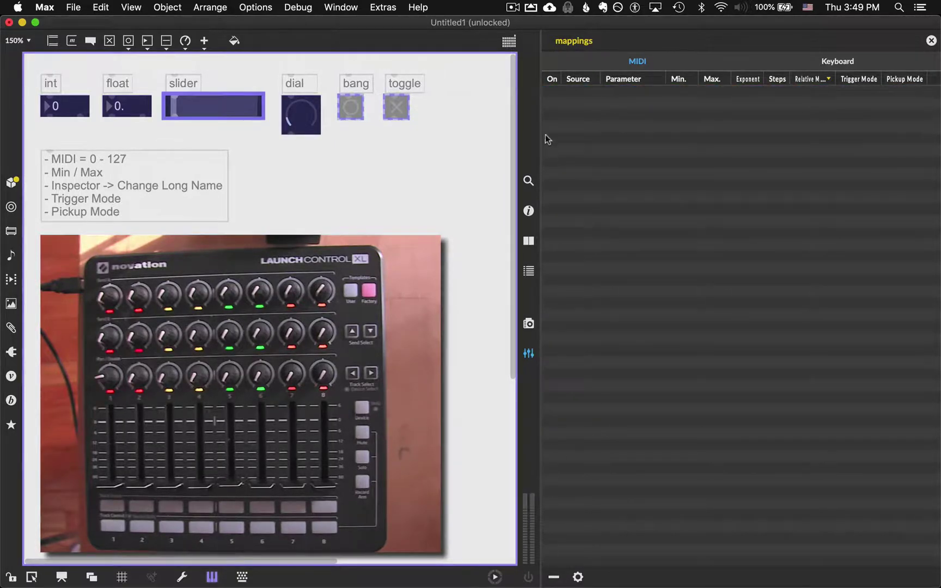
Step: Check the int box's Contrast Long Name, then reopen the mappings list and mapping mode for CC#13/9
click(527, 211)
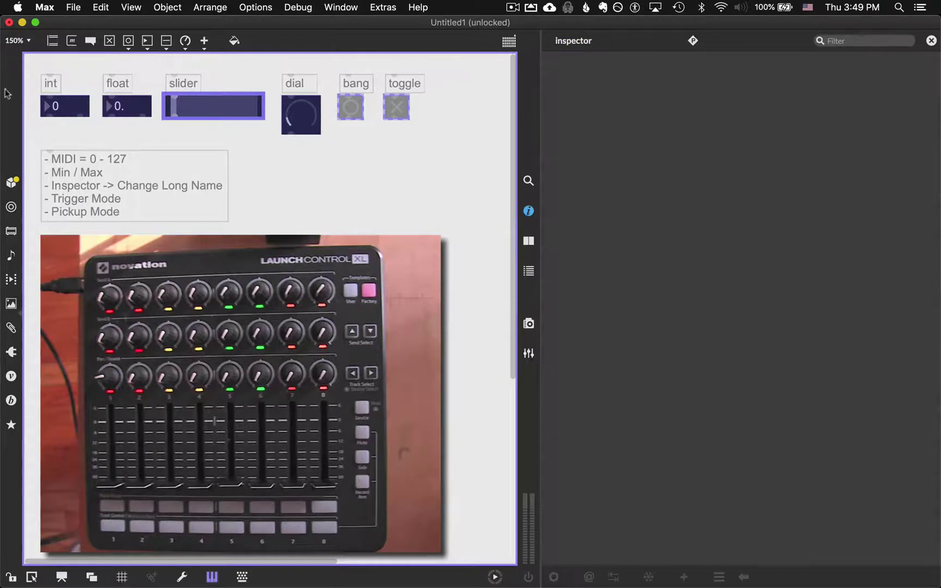
click(211, 578)
click(64, 107)
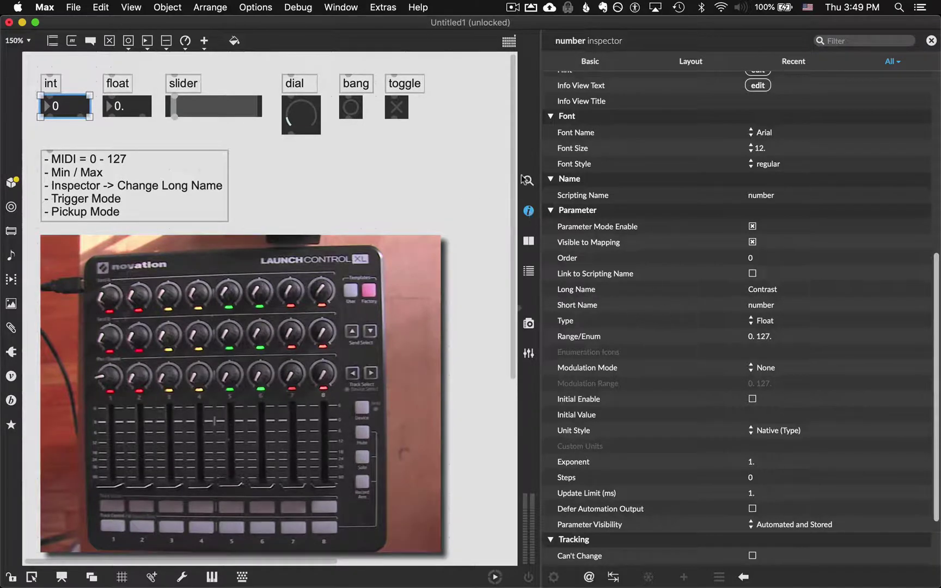
click(528, 210)
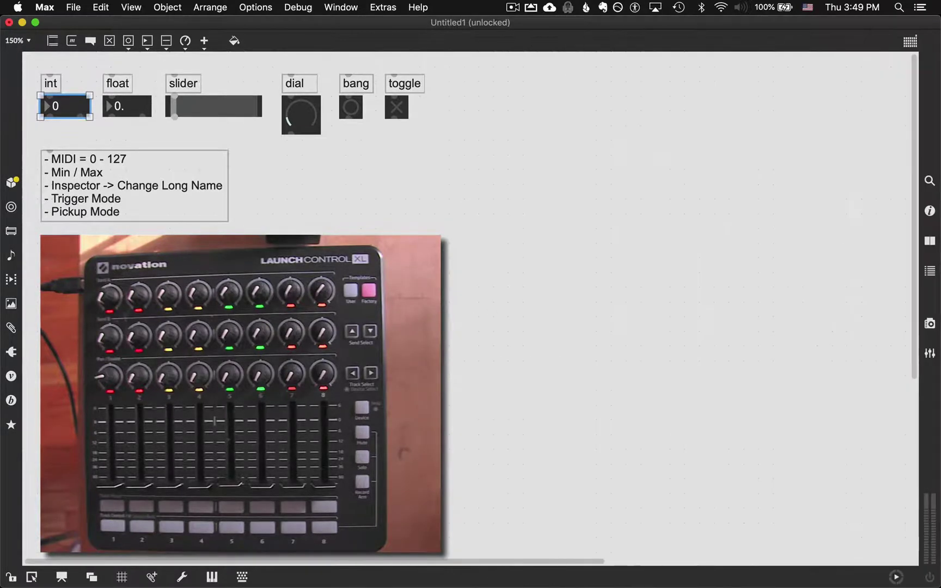
click(929, 354)
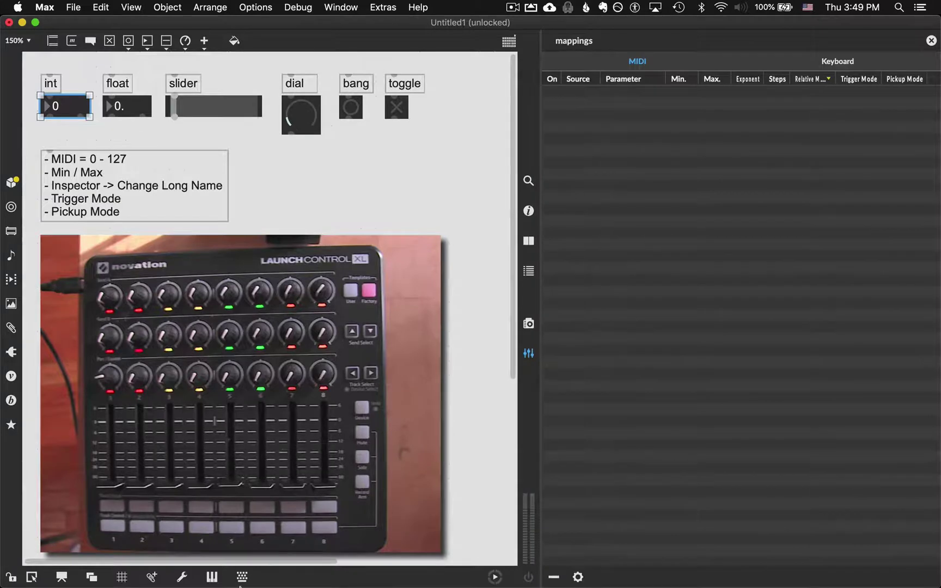
click(213, 577)
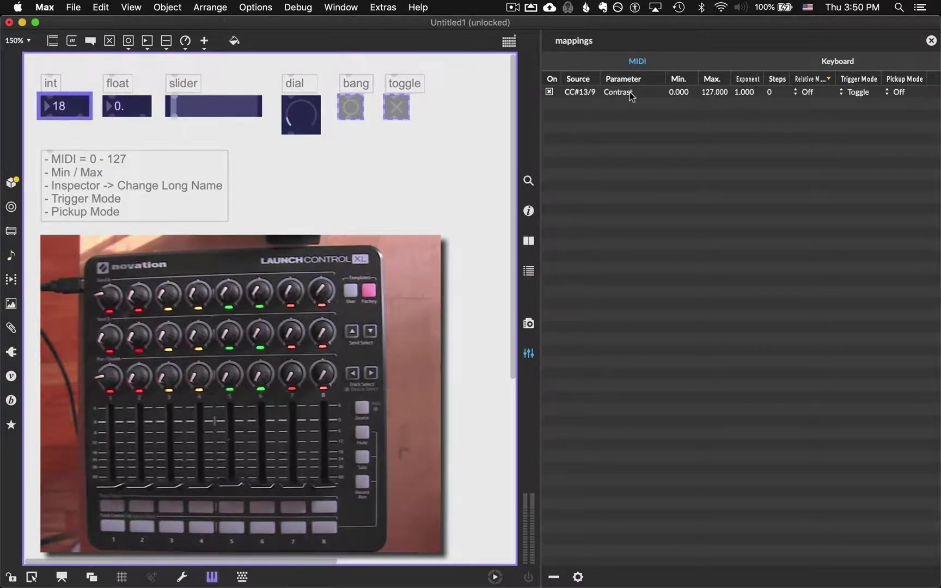
Step: Set the float box's Long Name to 'Saturation' in the Inspector
click(209, 578)
click(136, 113)
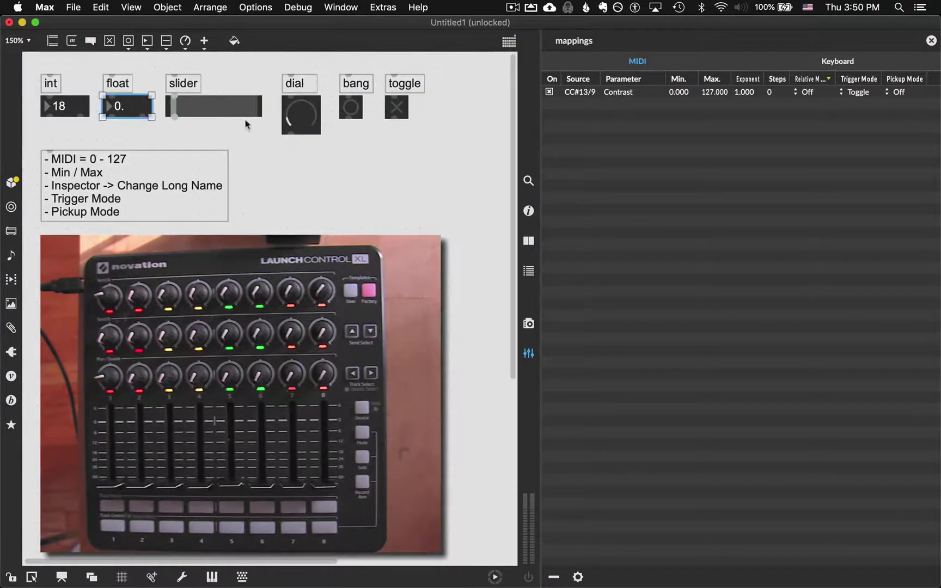
click(529, 212)
scroll(843, 449, down, 5)
scroll(842, 453, down, 1)
click(772, 396)
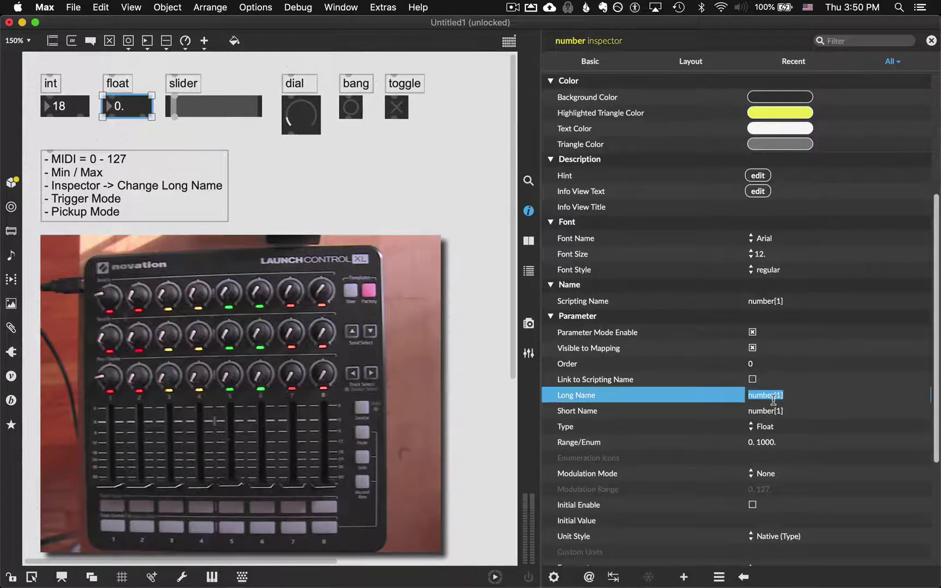
text(Saturation)
key(Return)
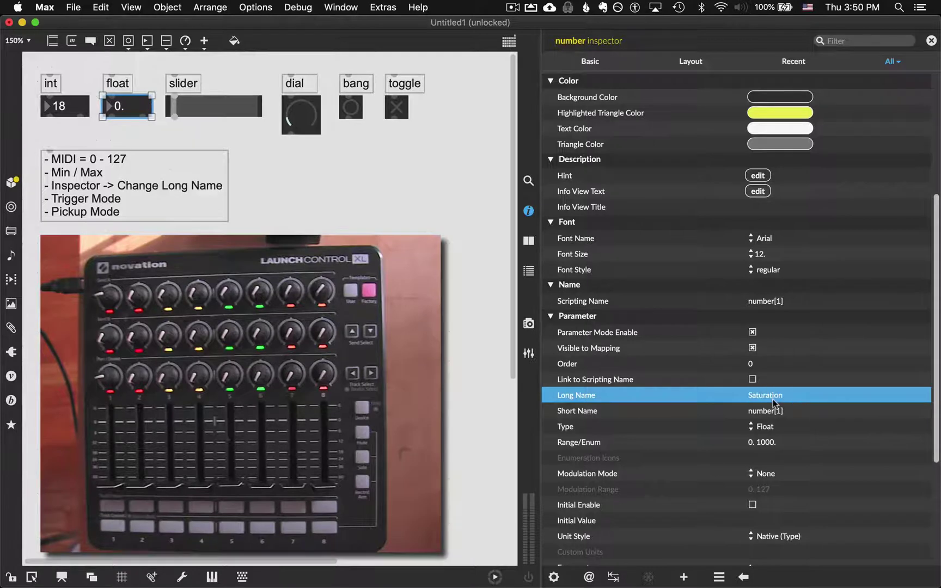
Step: Enable Parameter Mode on the dial and set its Long Name to 'Slide Dial'
click(217, 105)
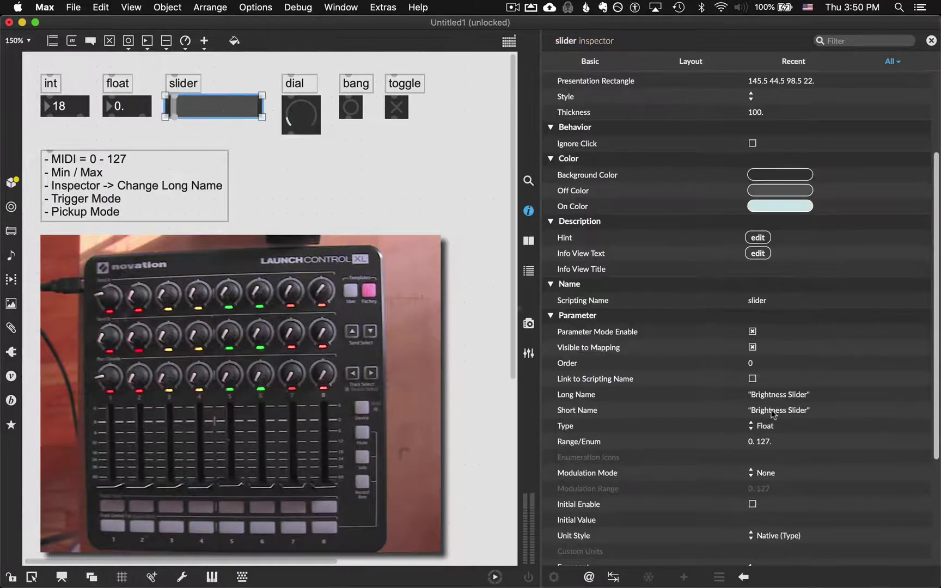
click(300, 112)
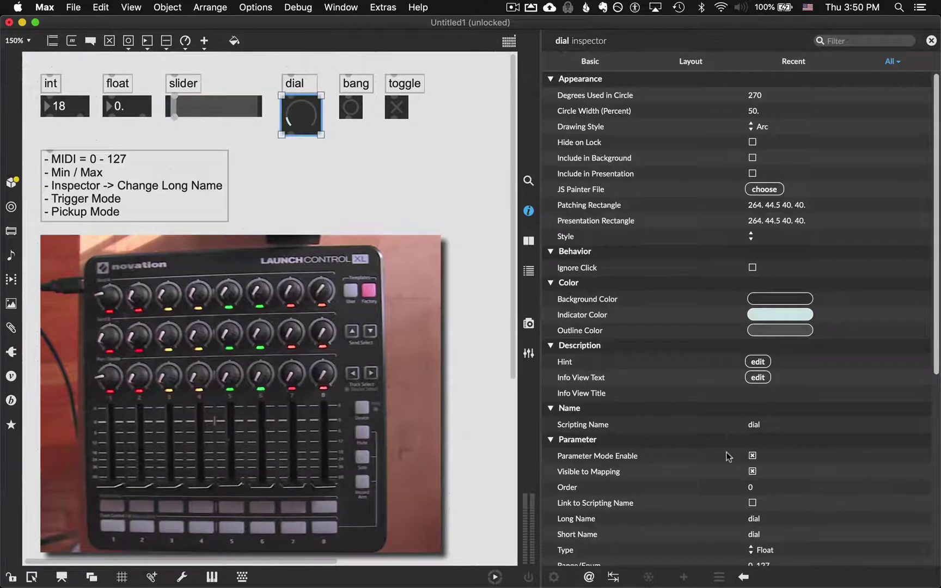
scroll(728, 456, down, 5)
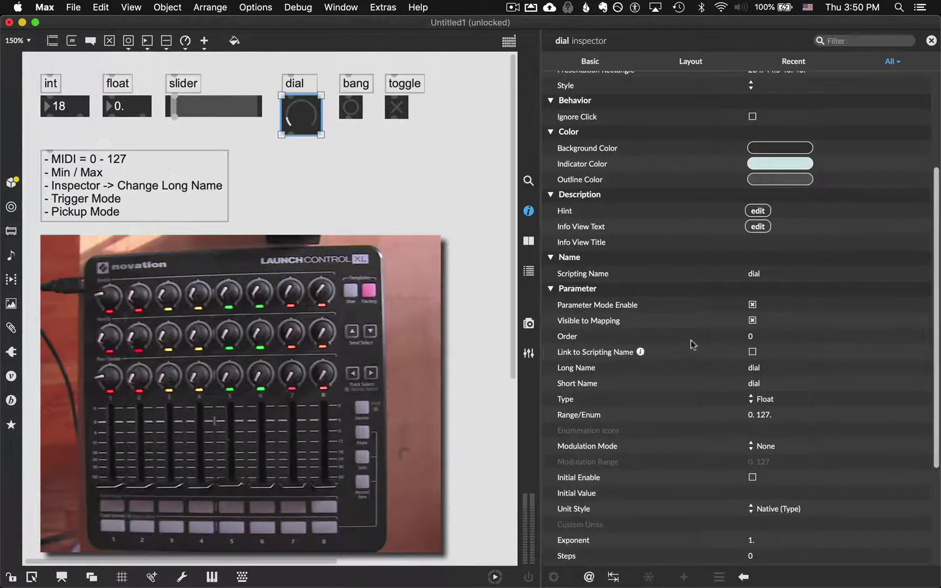
click(752, 305)
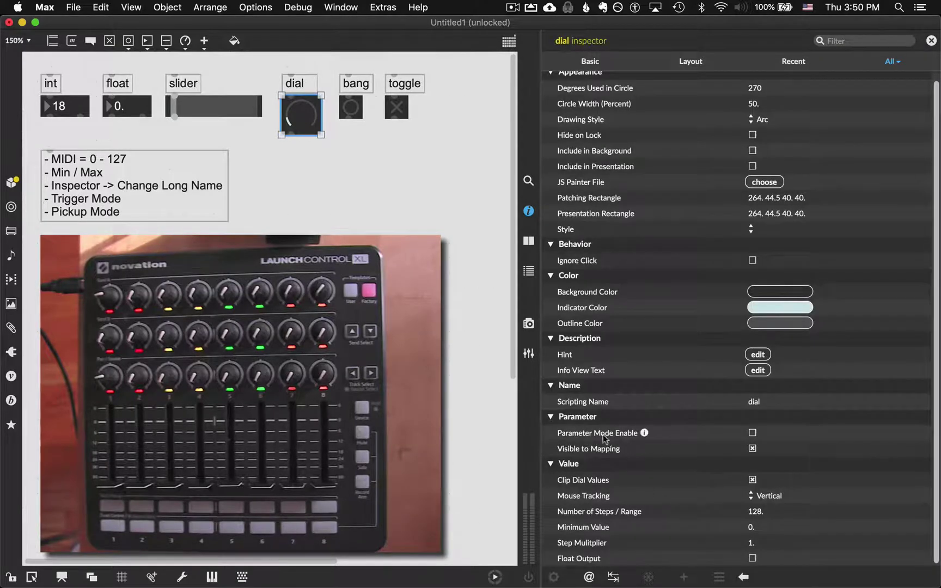
mouse_move(660, 432)
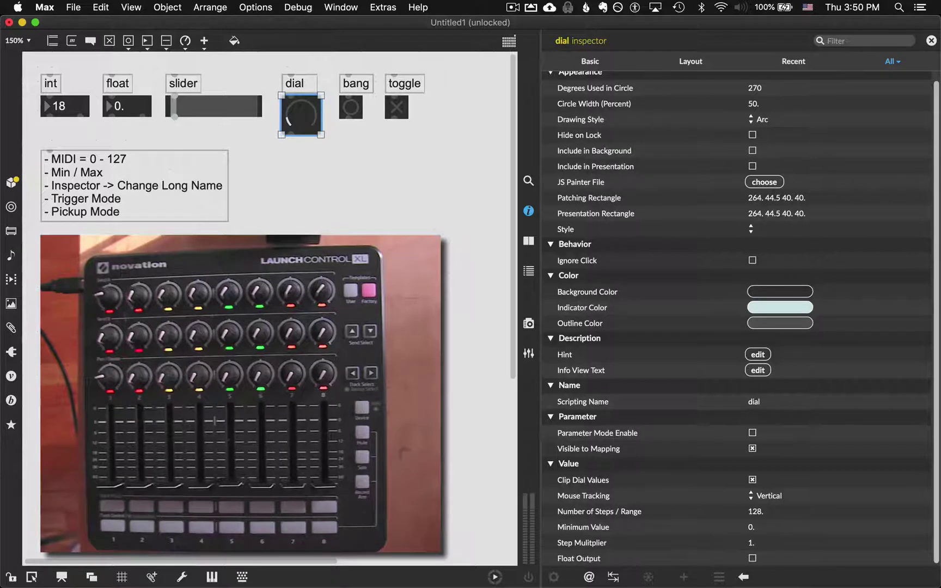
click(752, 432)
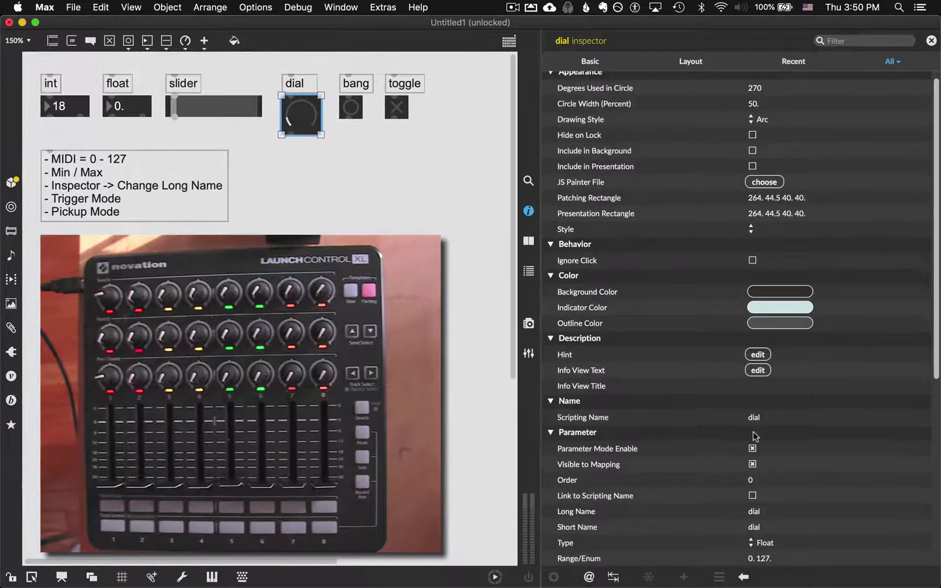
scroll(754, 435, down, 3)
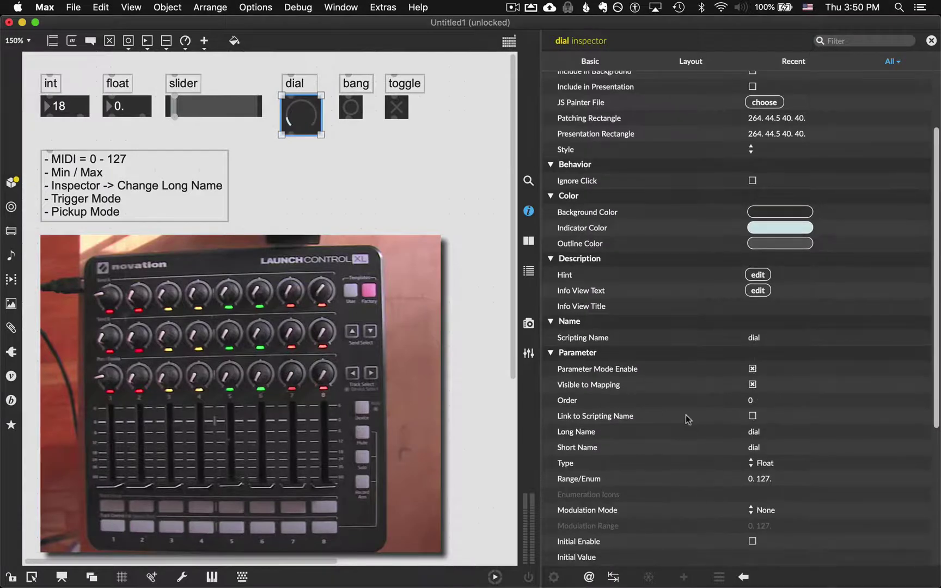
click(754, 433)
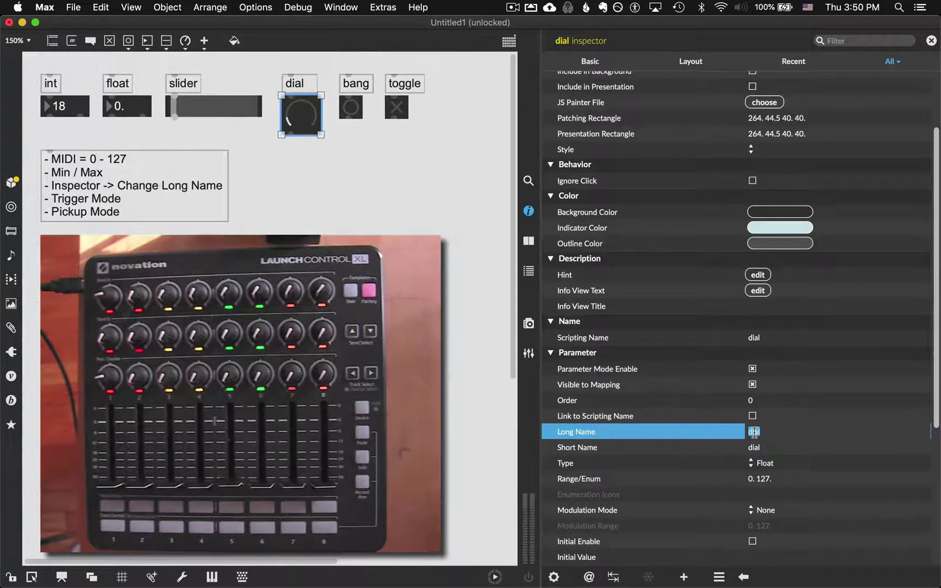
text(Slide Dial)
key(Return)
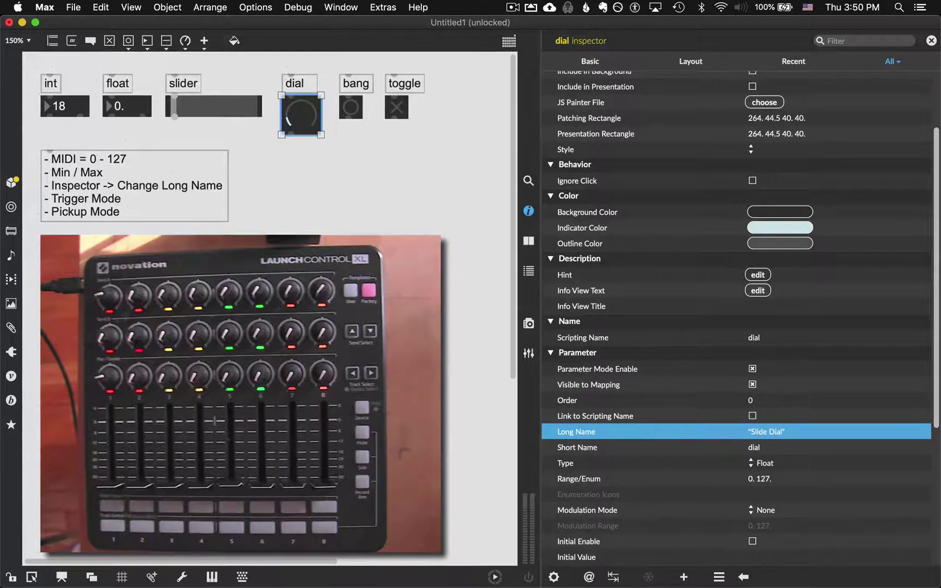
Step: Enable Parameter Mode on the bang, clear its Scripting Name, and set Long Name 'Trigger Random'
click(354, 107)
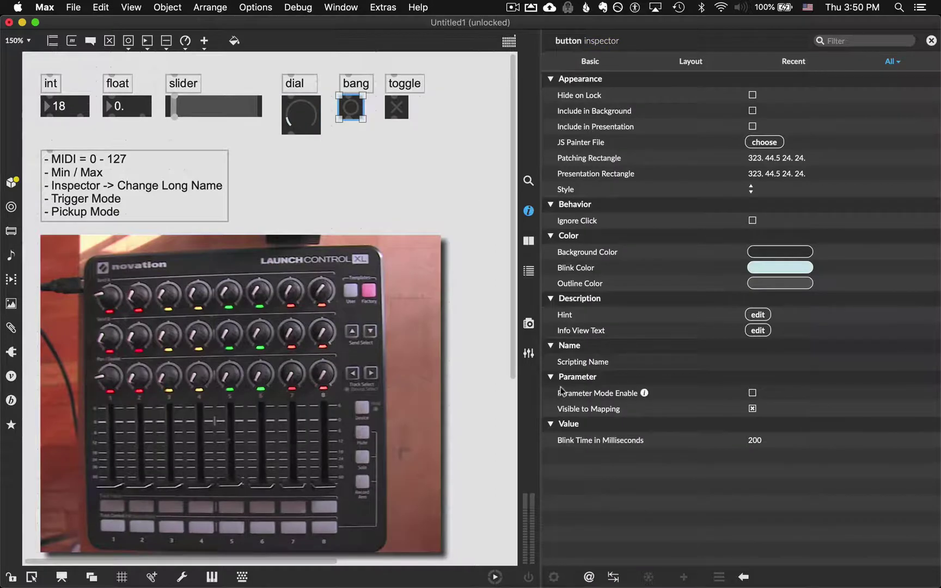
click(752, 392)
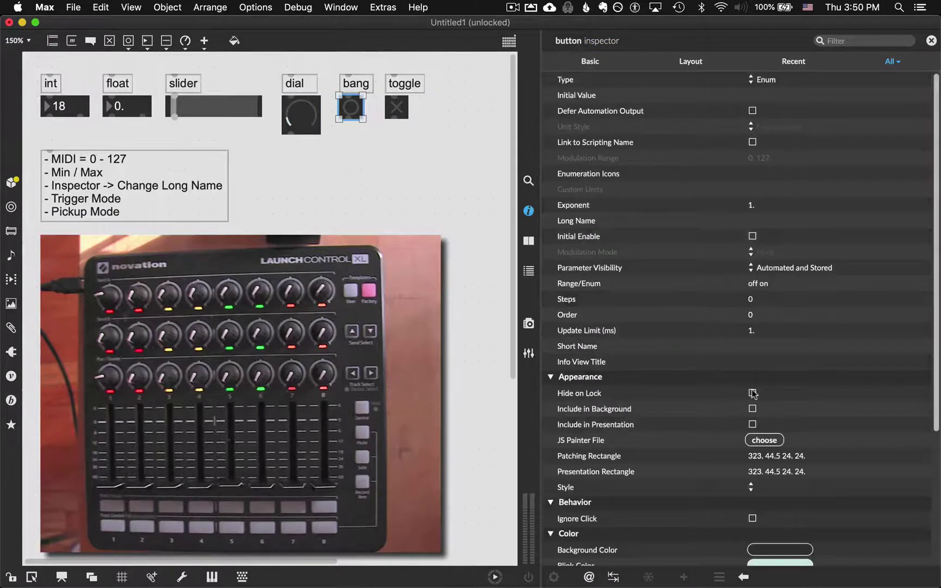
click(767, 378)
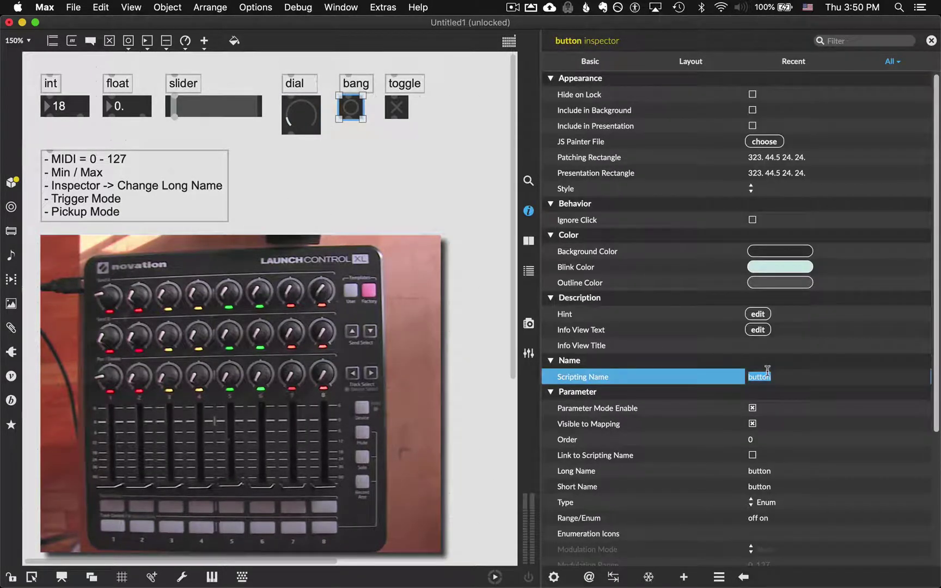
text(TRigger)
key(Return)
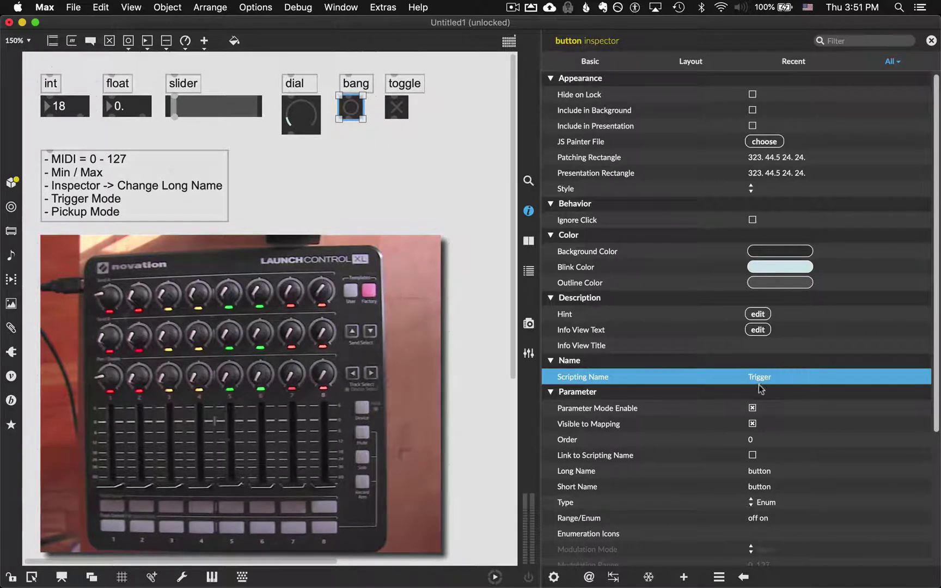
click(752, 374)
key(BackSpace)
click(759, 471)
text(Tr)
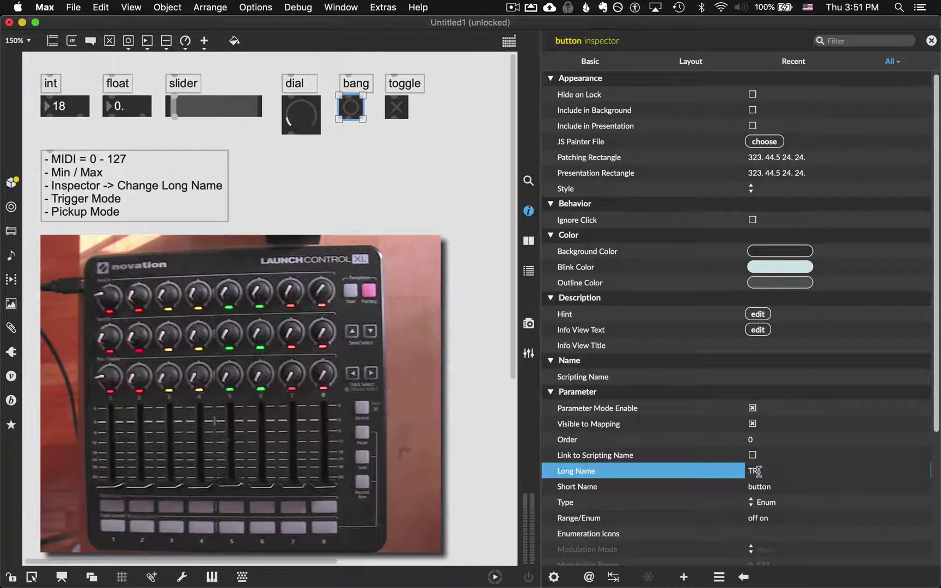
text(igger Random)
key(Return)
Step: Enable Parameter Mode on the toggle and set its Long Name to 'Qmetro On/Off'
click(393, 107)
click(752, 392)
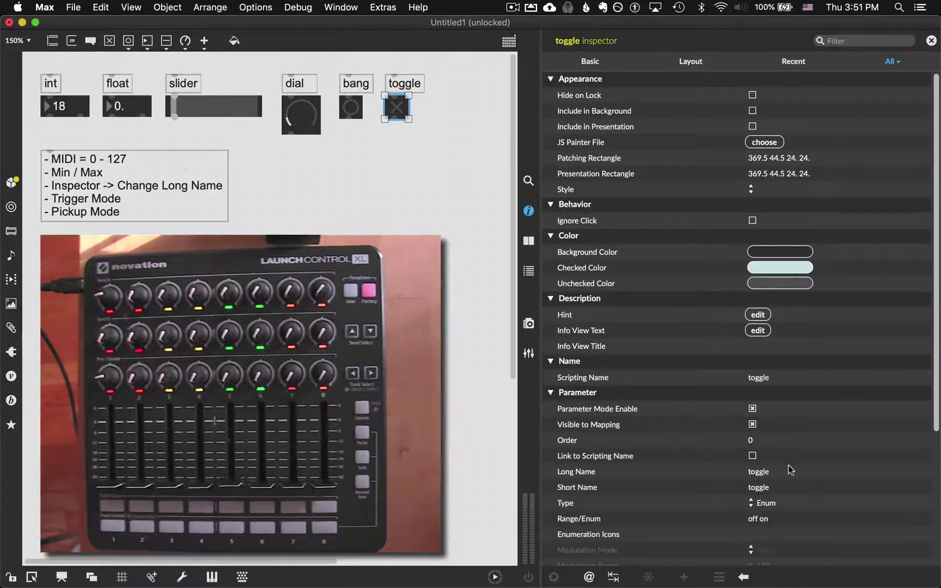
scroll(789, 467, down, 4)
scroll(790, 469, down, 3)
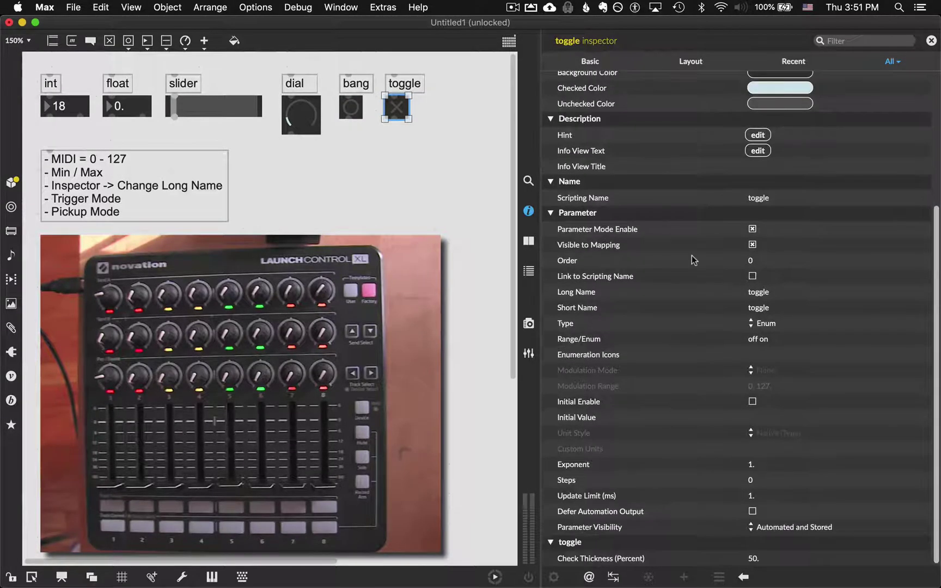
click(760, 293)
text(Qm)
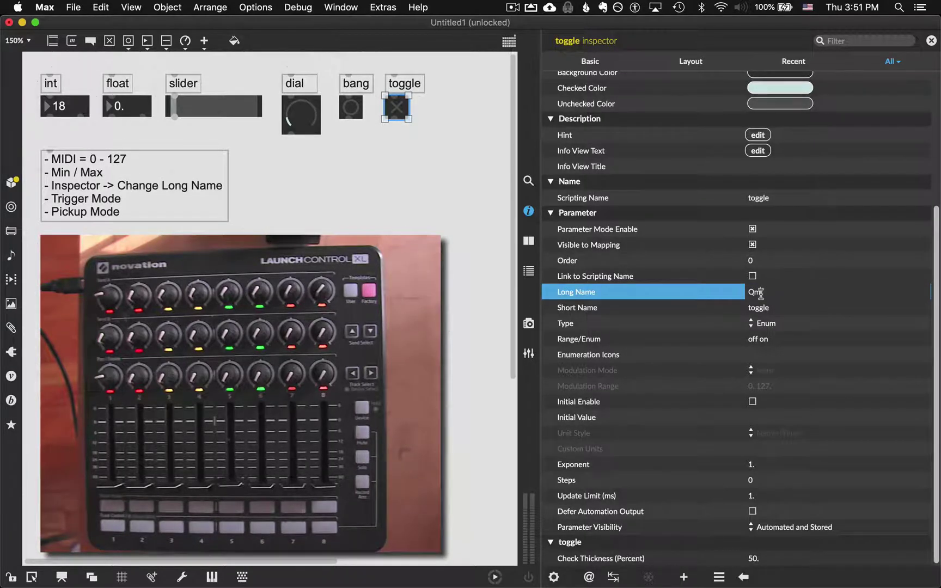
text(etro On/Off)
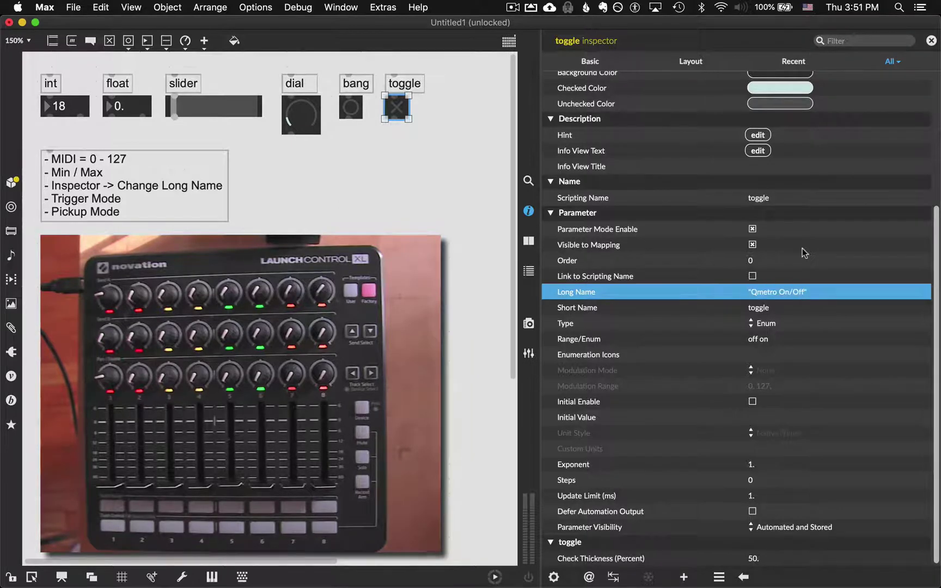
key(Return)
click(529, 212)
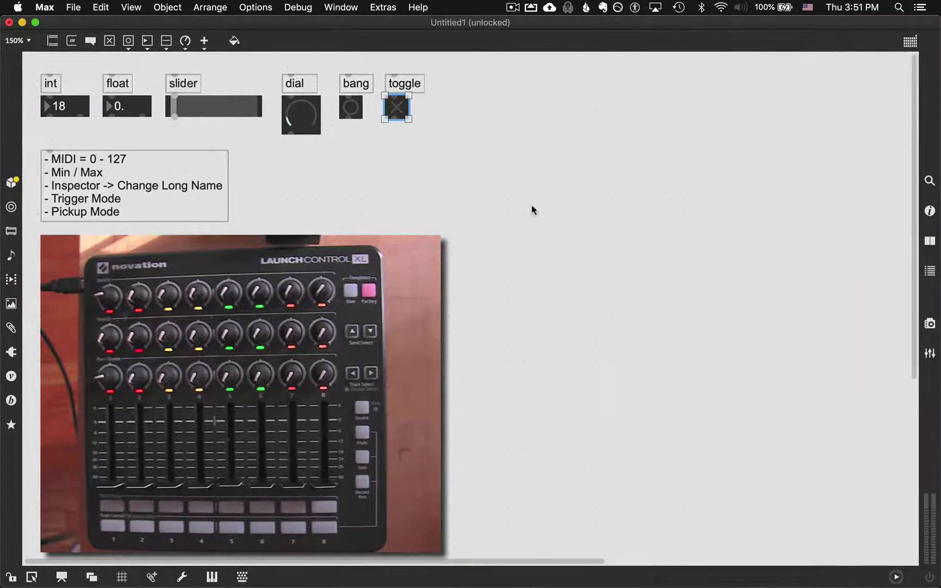
Step: Assign Saturation, Brightness Slider, Slide Dial, Trigger Random and Qmetro On/Off to Launch Control XL controls
click(929, 353)
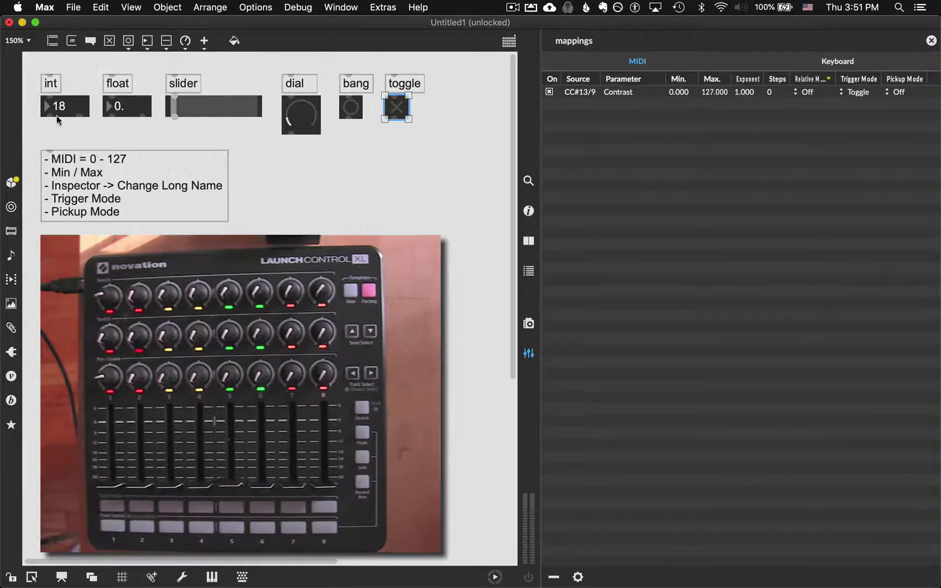
click(213, 576)
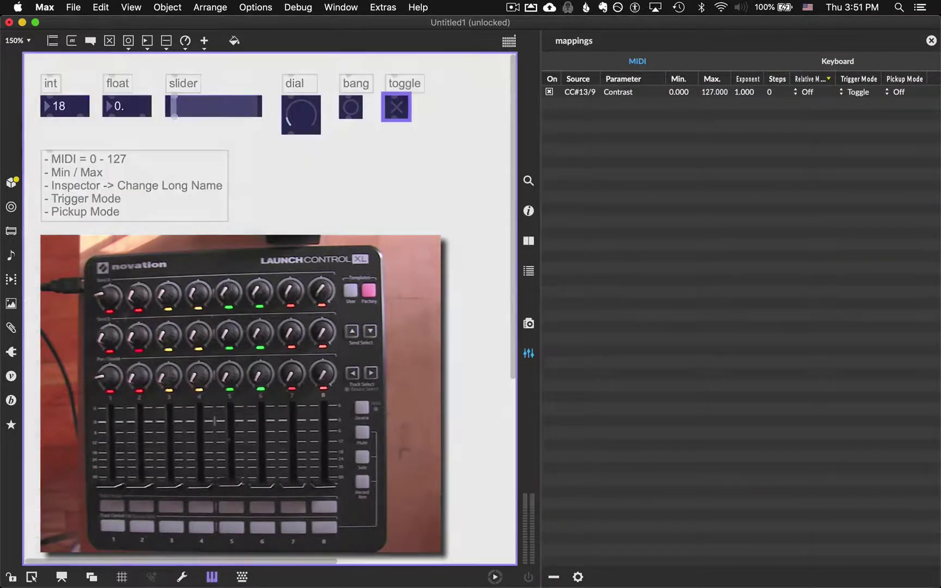
click(113, 100)
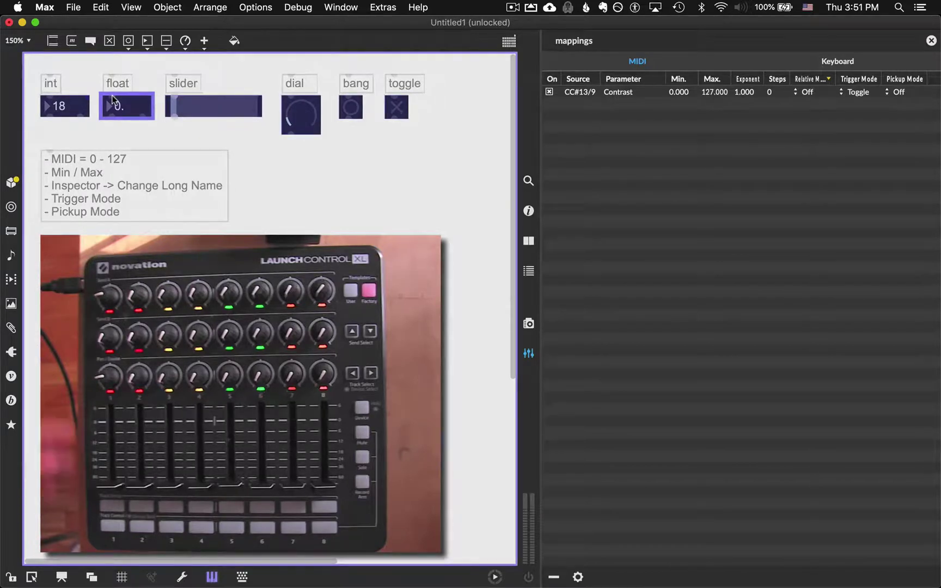
click(209, 101)
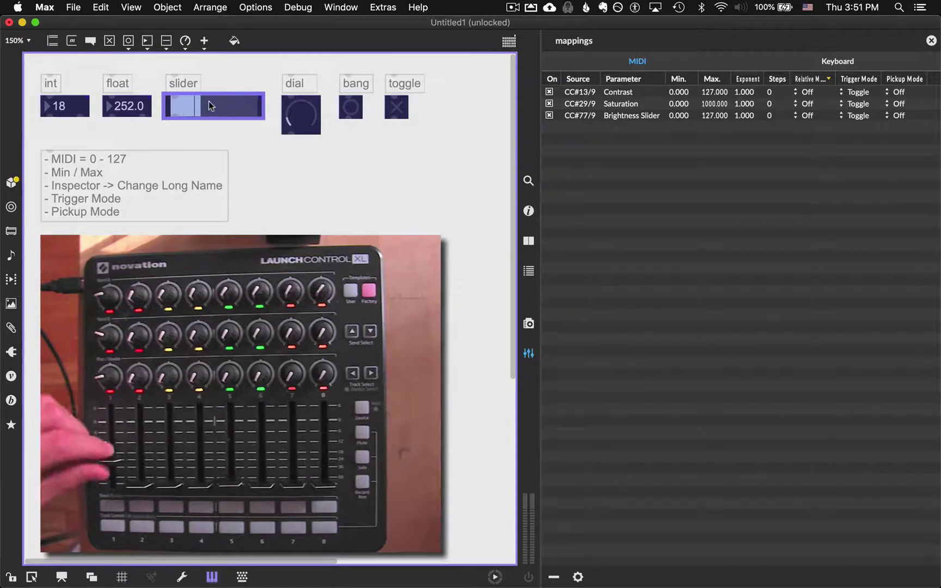
click(294, 105)
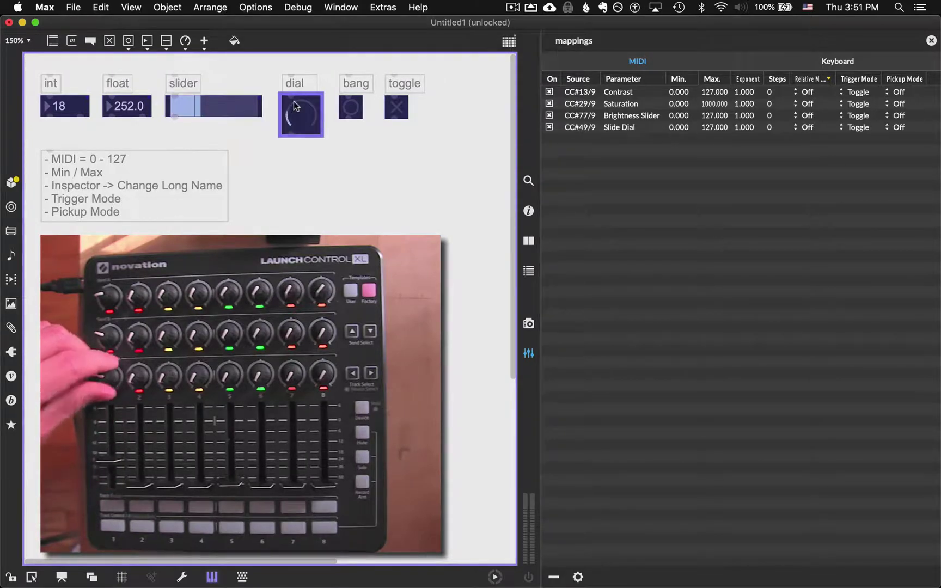
click(347, 109)
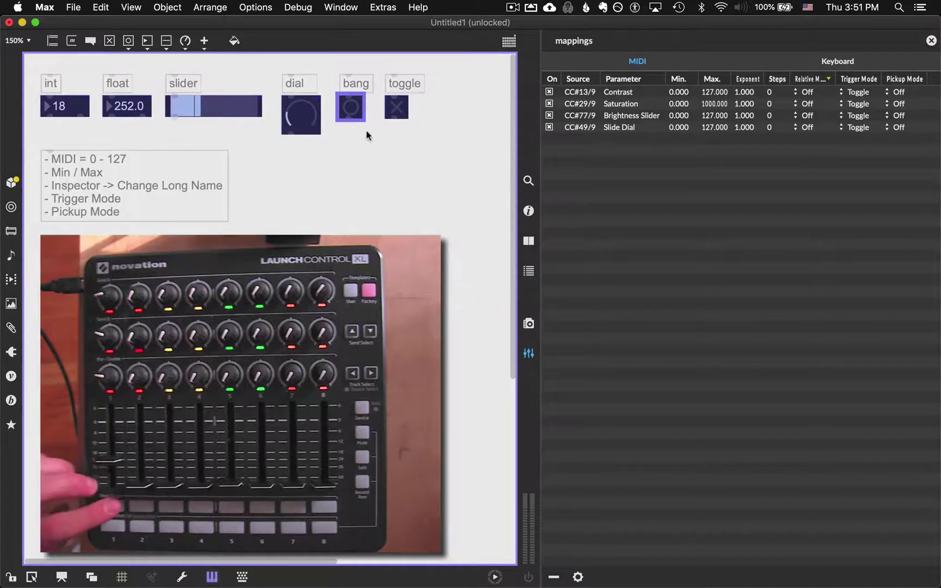
click(393, 112)
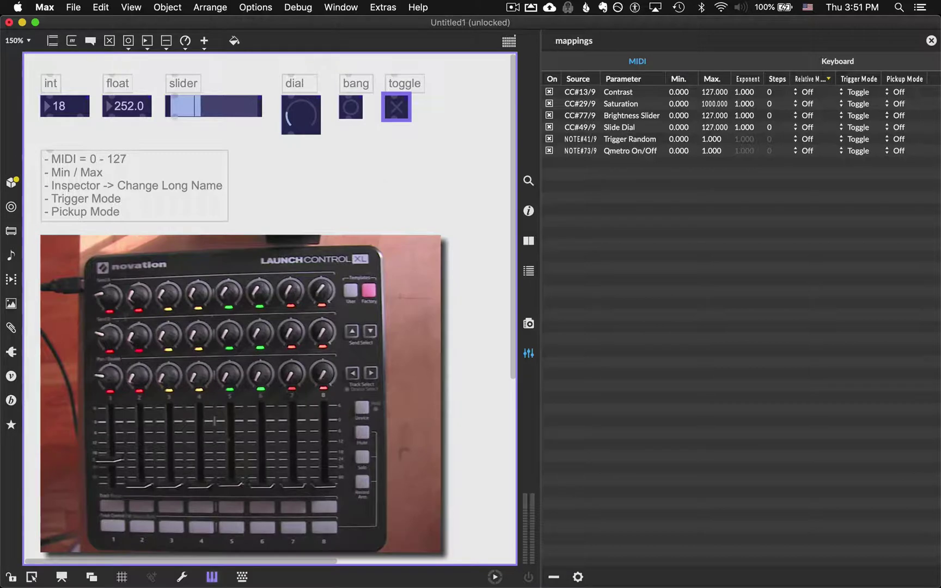
click(211, 580)
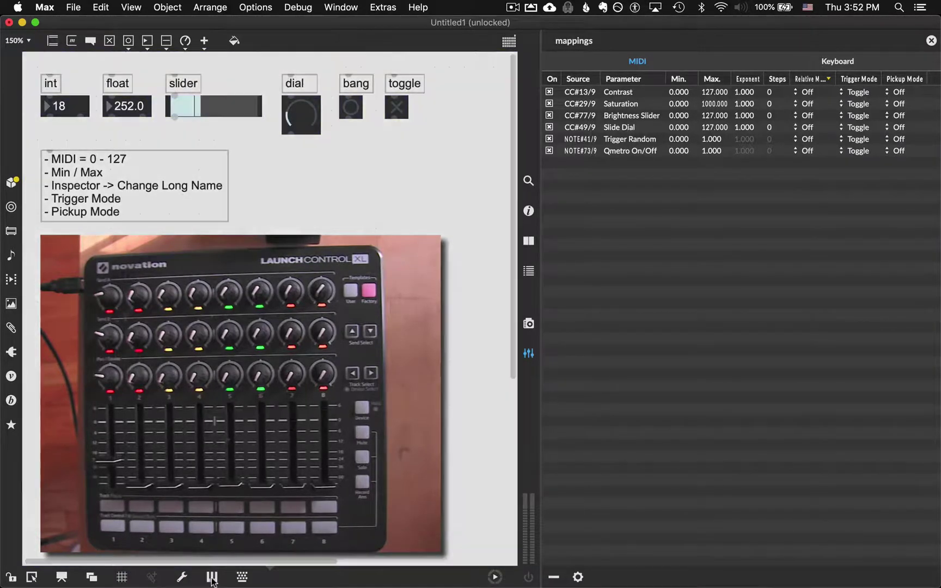
Step: Close the Mappings sidebar, then select the int box, slider and dial in turn
click(531, 355)
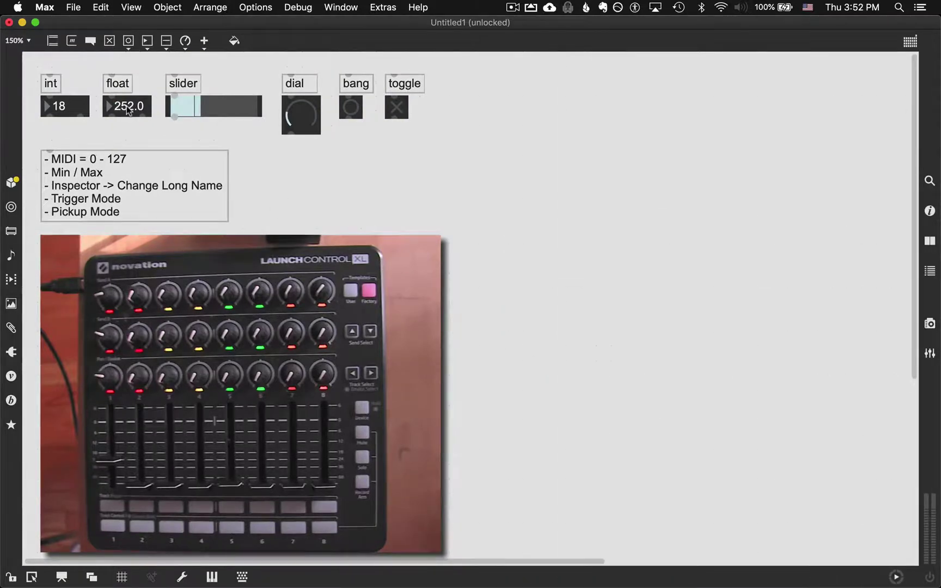
click(64, 109)
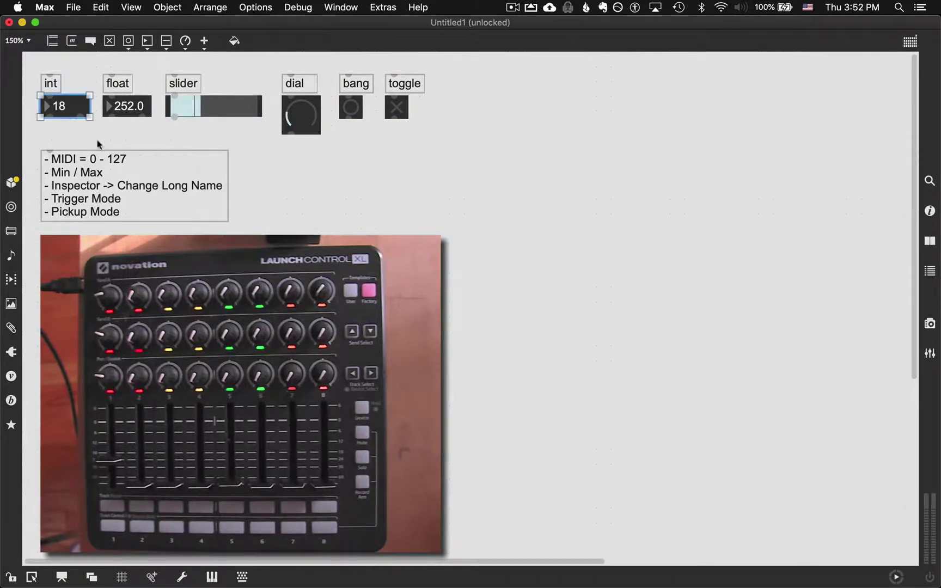
click(224, 106)
click(285, 116)
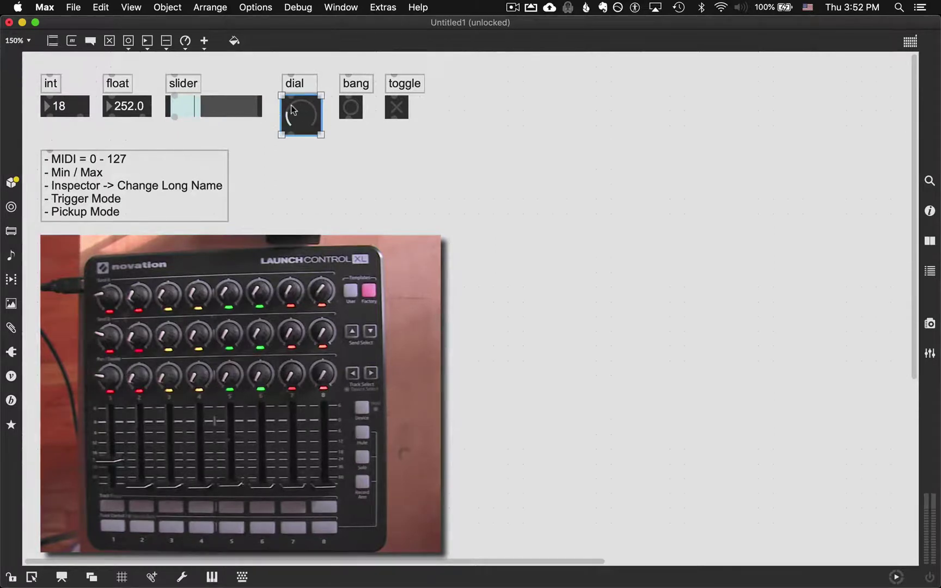
click(64, 109)
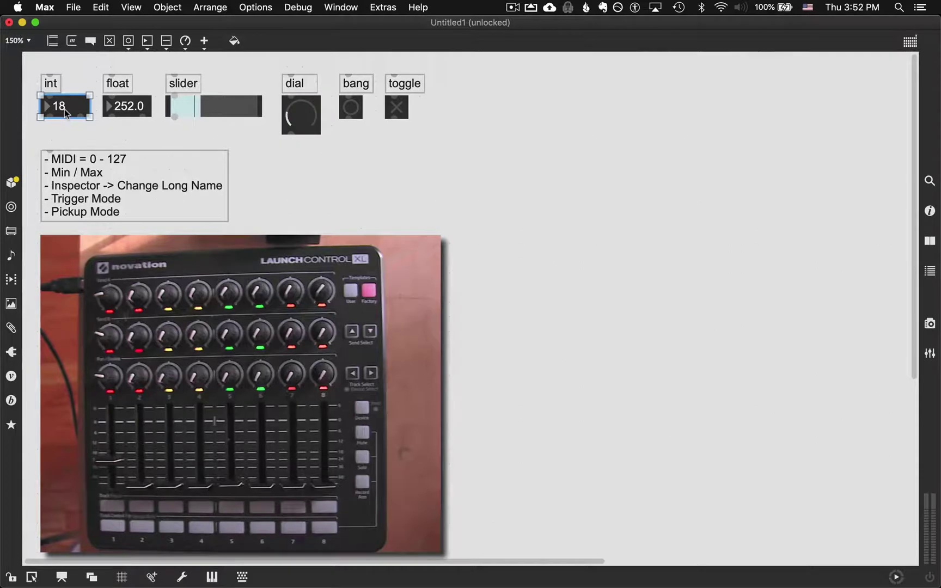
Step: Add a test number box, drag its value up, delete it, and lock the patch
key(i)
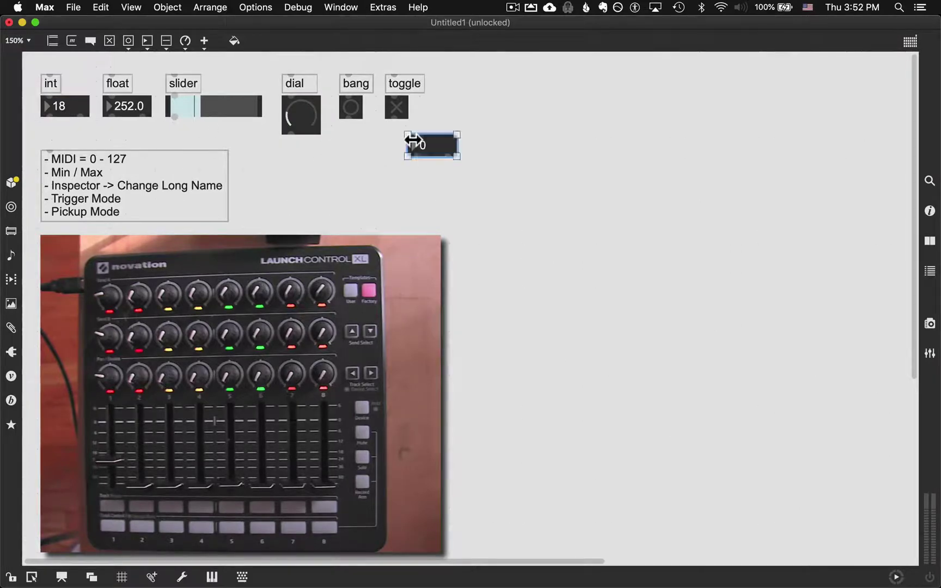
key(super+e)
drag(430, 146, 430, 32)
key(super+e)
click(430, 145)
key(BackSpace)
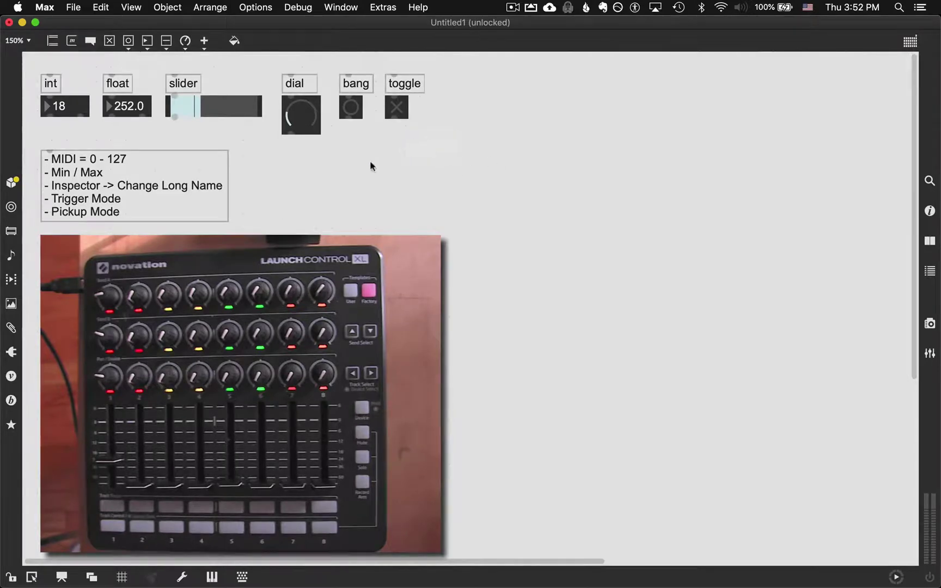
key(super+e)
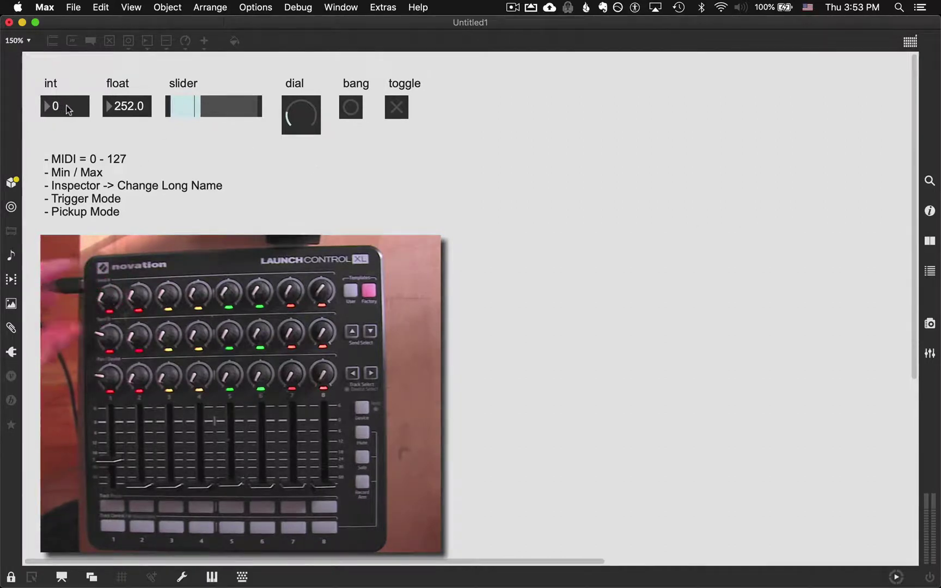
Step: Set the Contrast mapping's minimum to 40 in the Mappings sidebar
click(929, 353)
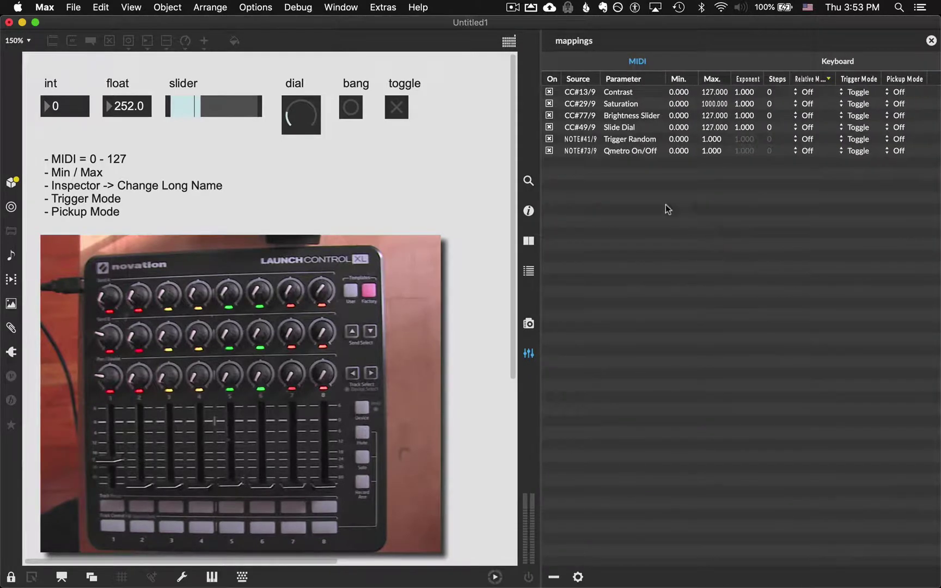
click(681, 94)
click(681, 92)
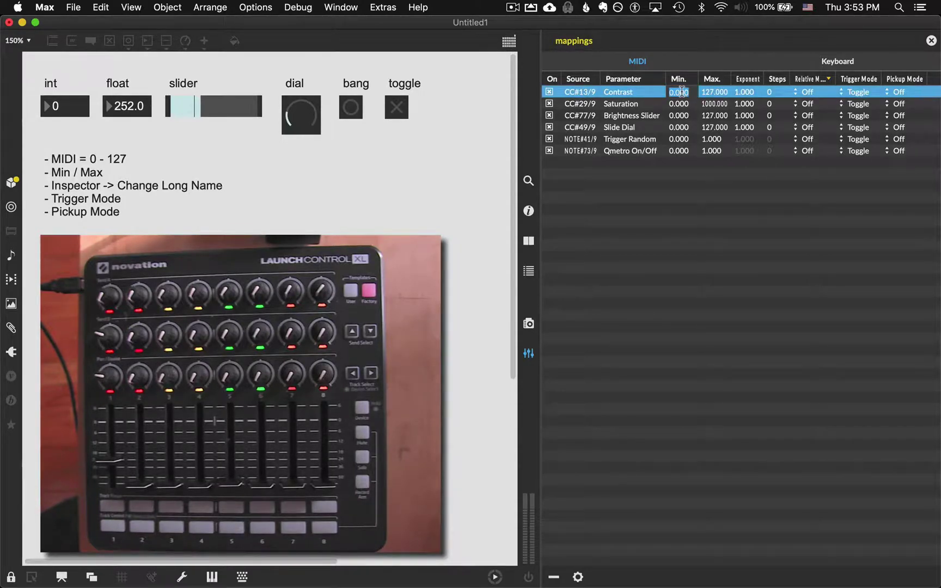
text(40)
key(Return)
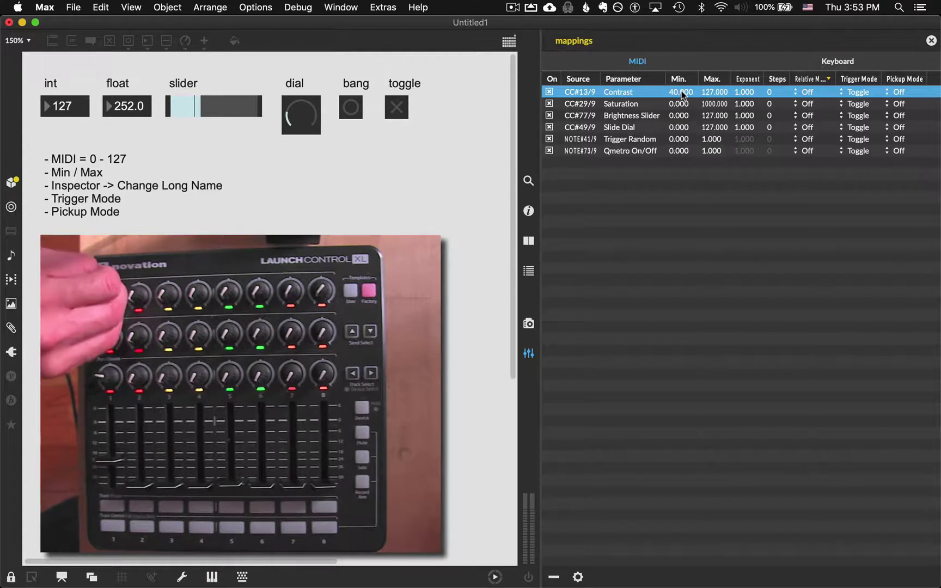
Step: Enter 60 and then 4 in the Contrast maximum cell, which ends at 127
double_click(721, 91)
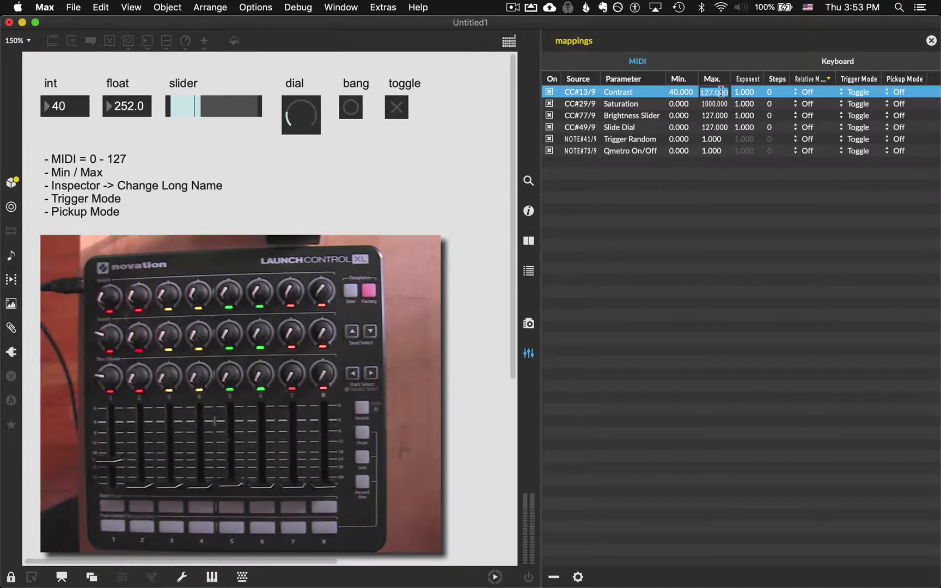
text(60)
key(Return)
text(4)
key(Return)
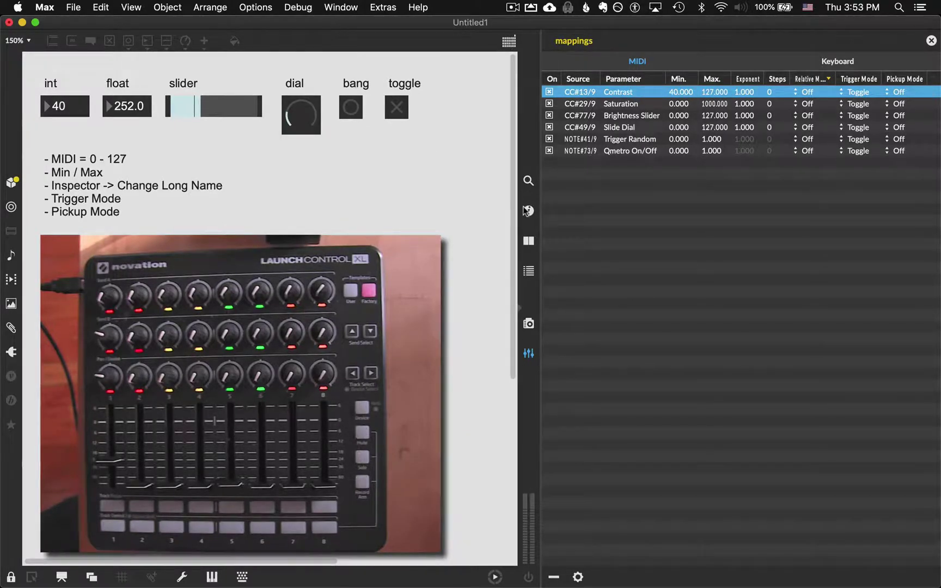
Step: Unlock the patch, select the Contrast int box, and bring up its inspector
click(62, 577)
click(61, 577)
click(11, 577)
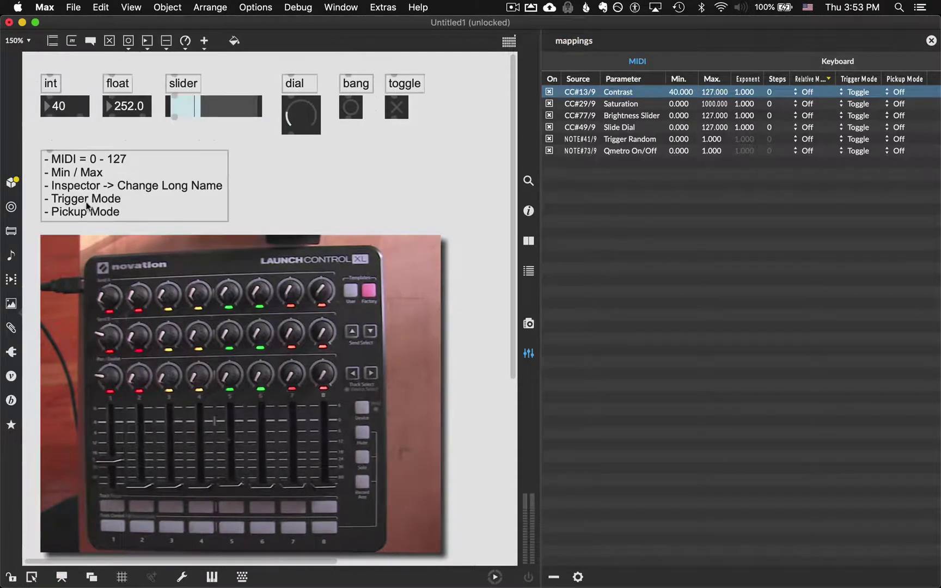
click(66, 109)
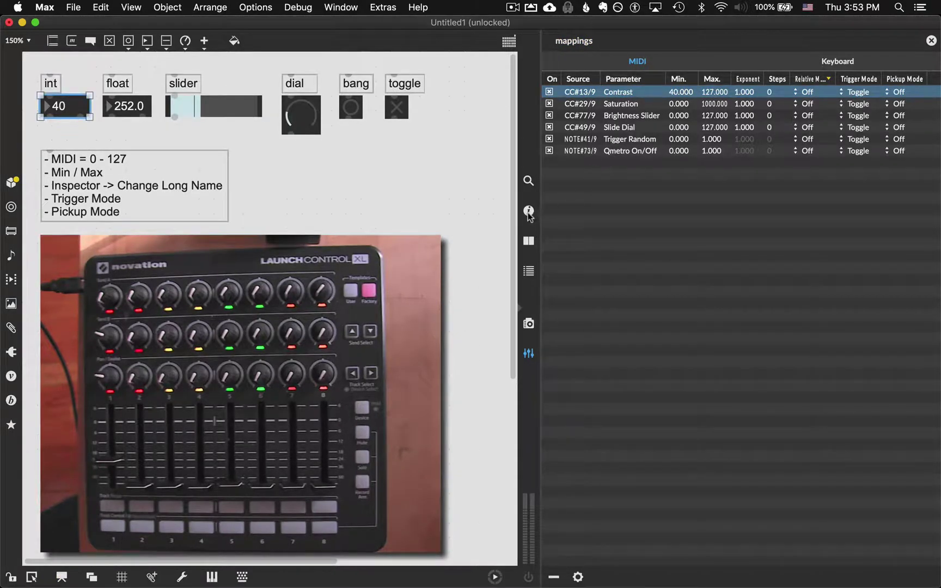
click(528, 214)
scroll(637, 330, down, 10)
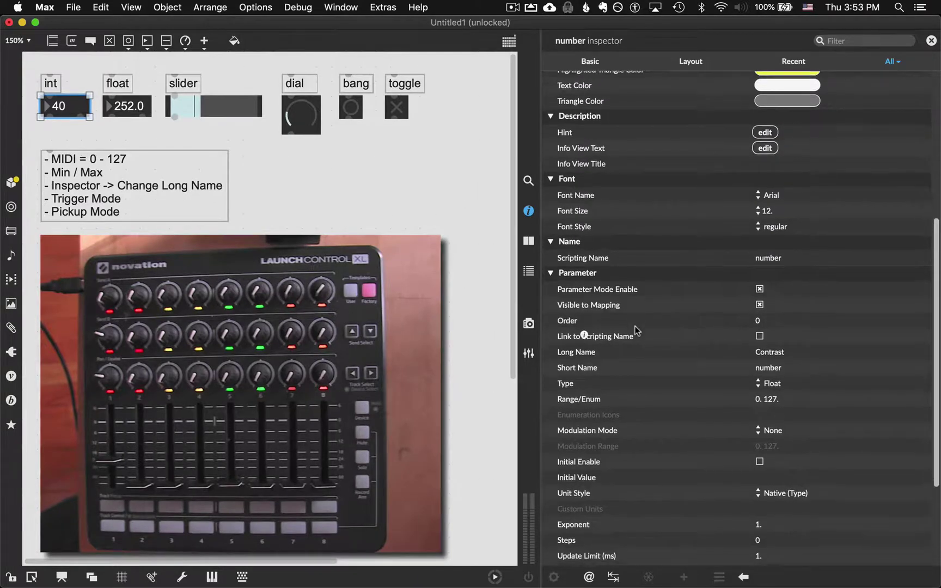
scroll(632, 294, down, 7)
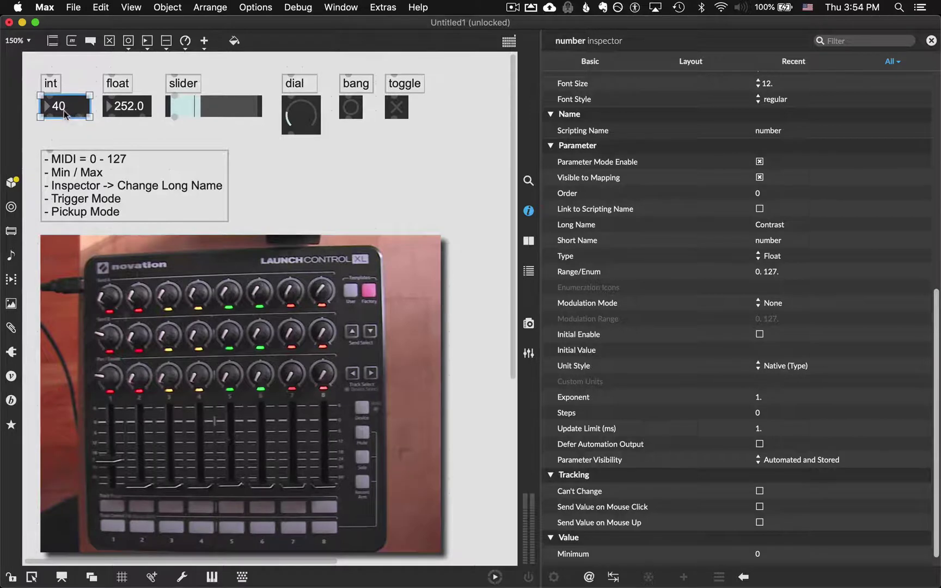
scroll(800, 330, down, 1)
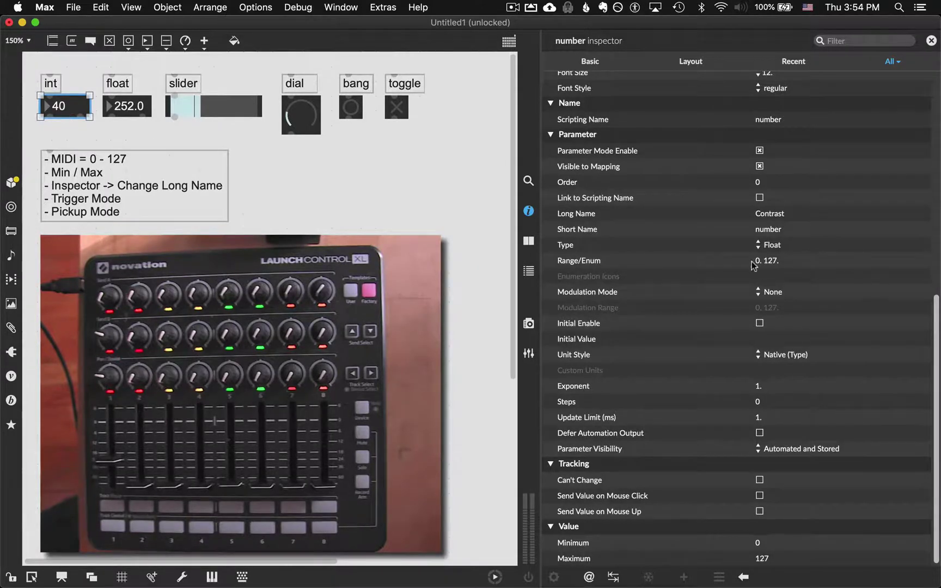
Step: Change the int box's Range/Enum to 0. 1000000
click(771, 262)
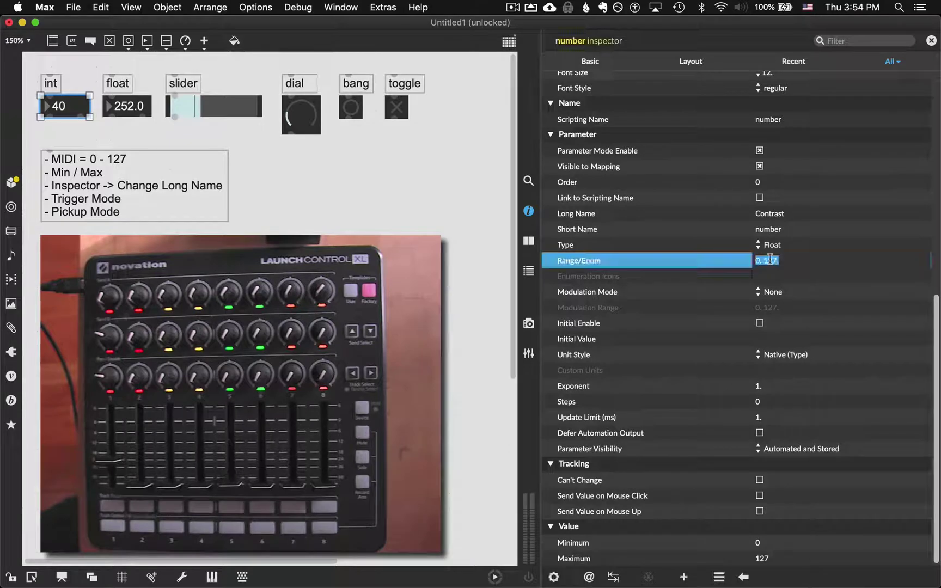
key(Right)
text(1000000)
key(Return)
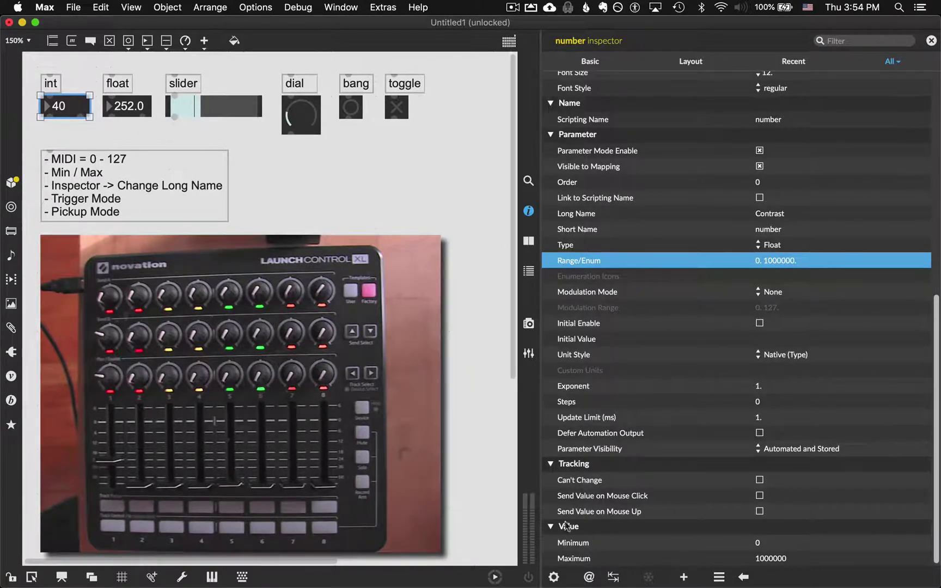
Step: Set the Contrast mapping's range to a maximum of 6000 and minimum of 0
click(528, 352)
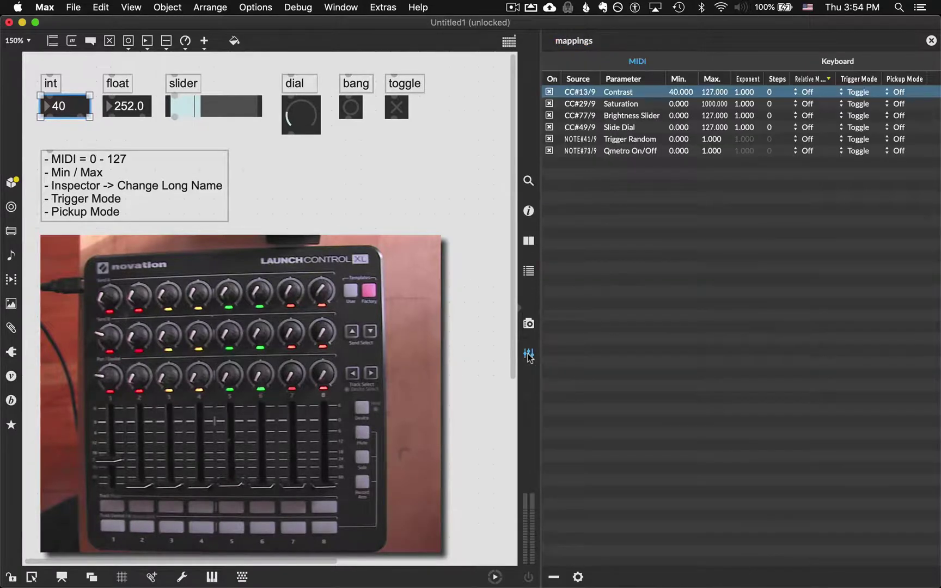
double_click(710, 93)
text(6000)
key(Return)
double_click(677, 90)
text(0)
key(Return)
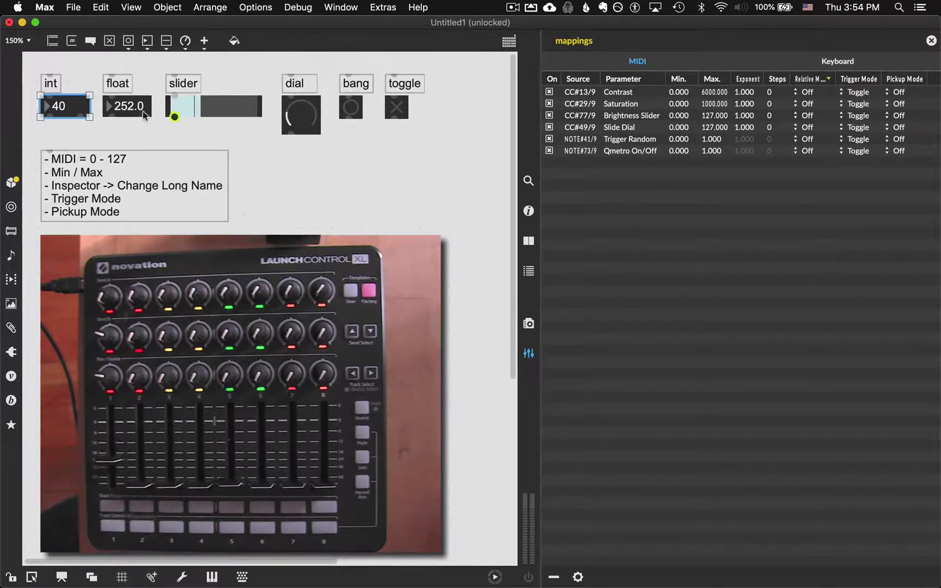
Step: Lock the patch to try the Contrast knob on the controller, then unlock it
click(102, 138)
key(super+e)
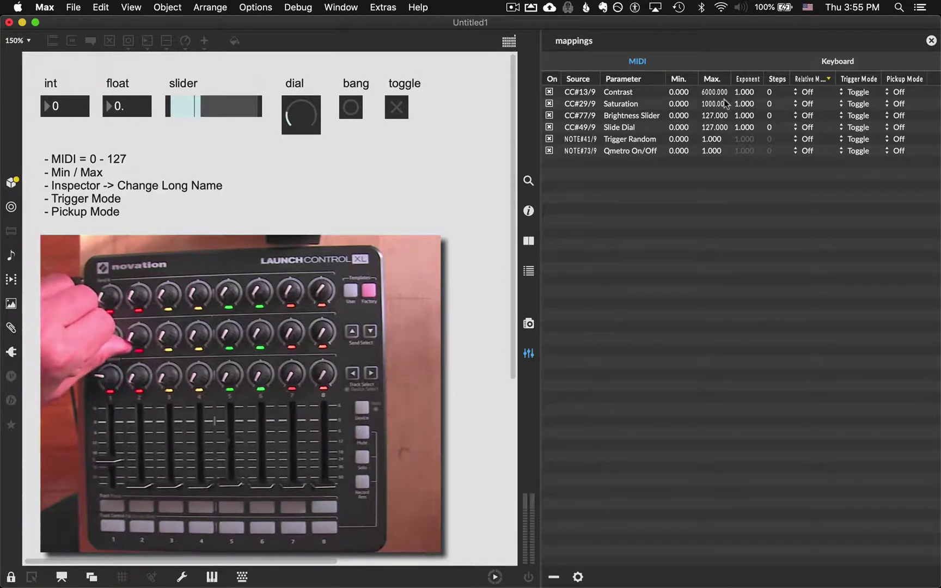
key(super+e)
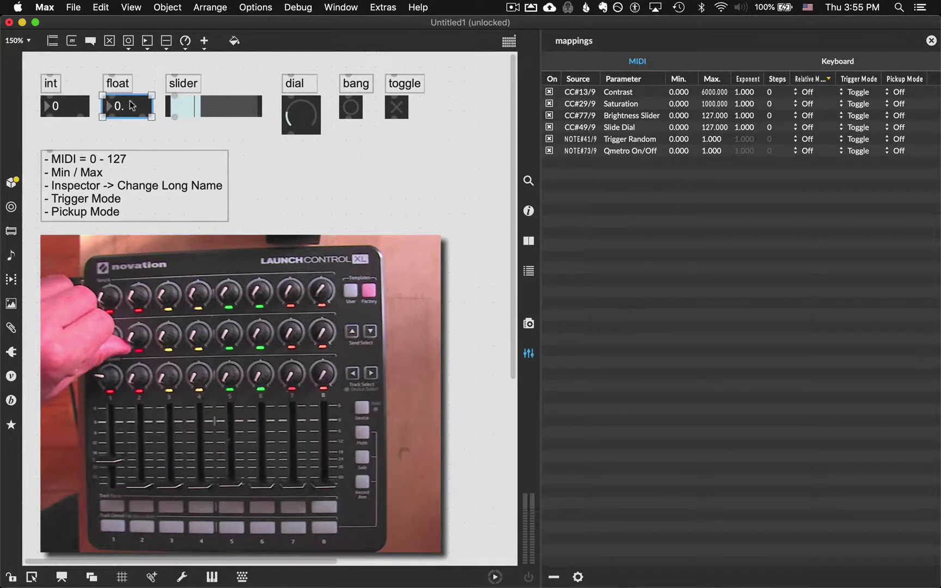
Step: Select the Brightness Slider and commit its Range/Enum of 0 to 1000 in the inspector
click(528, 211)
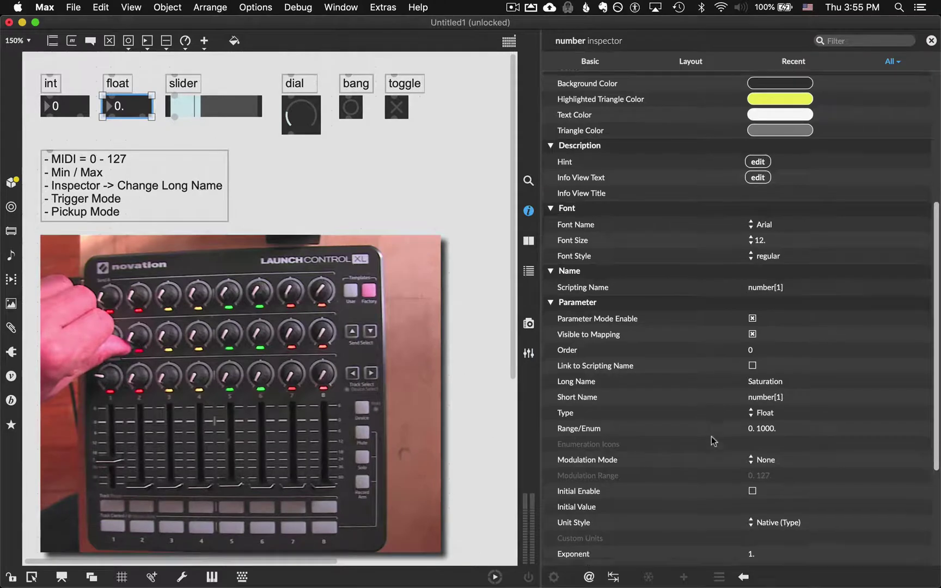
scroll(711, 436, down, 1)
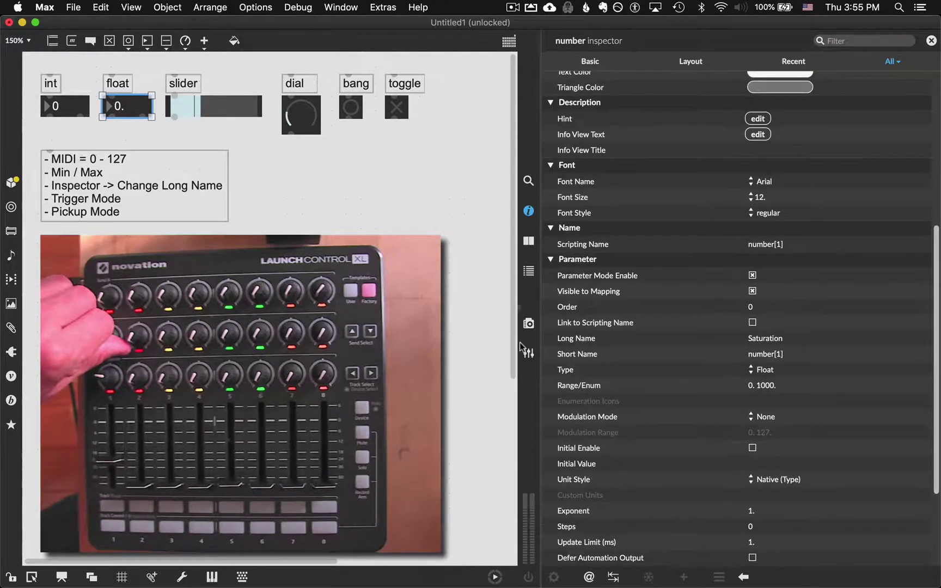
click(224, 114)
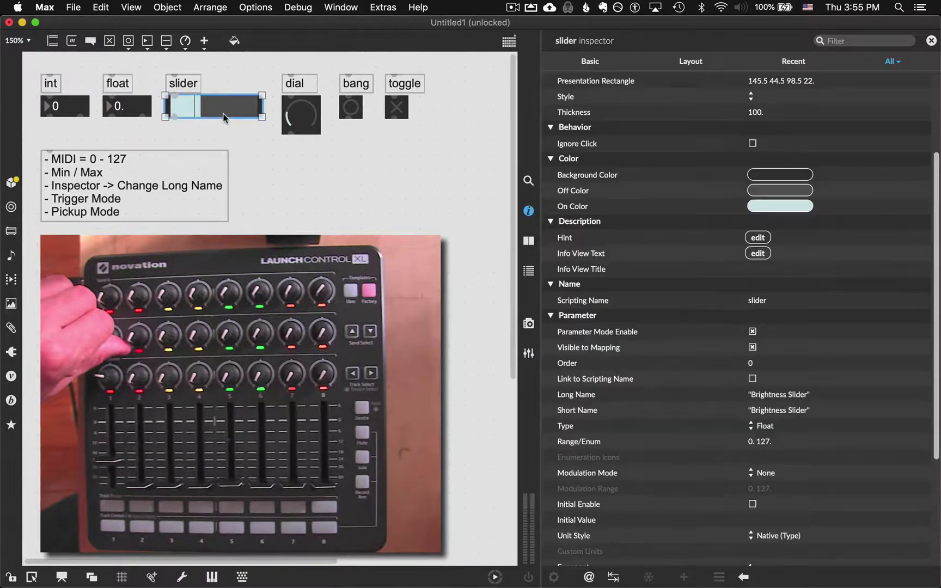
click(762, 444)
click(763, 444)
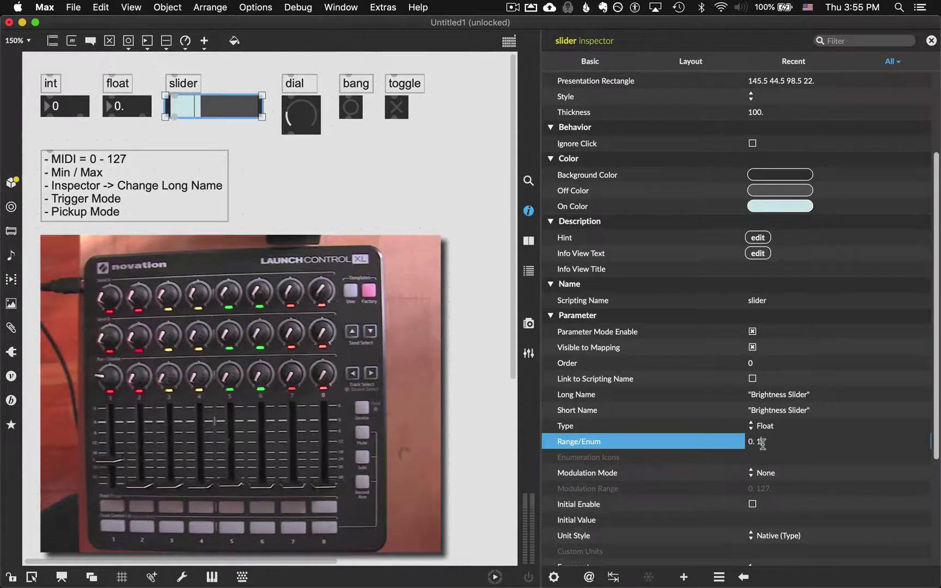
key(Return)
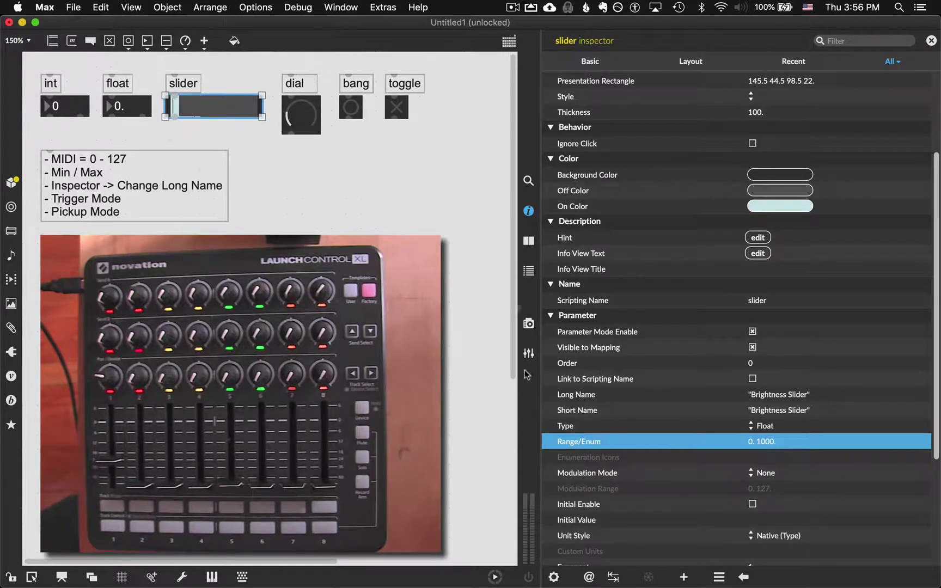
Step: Cap the Brightness Slider mapping's maximum at 250, then reopen the slider's range field
click(528, 353)
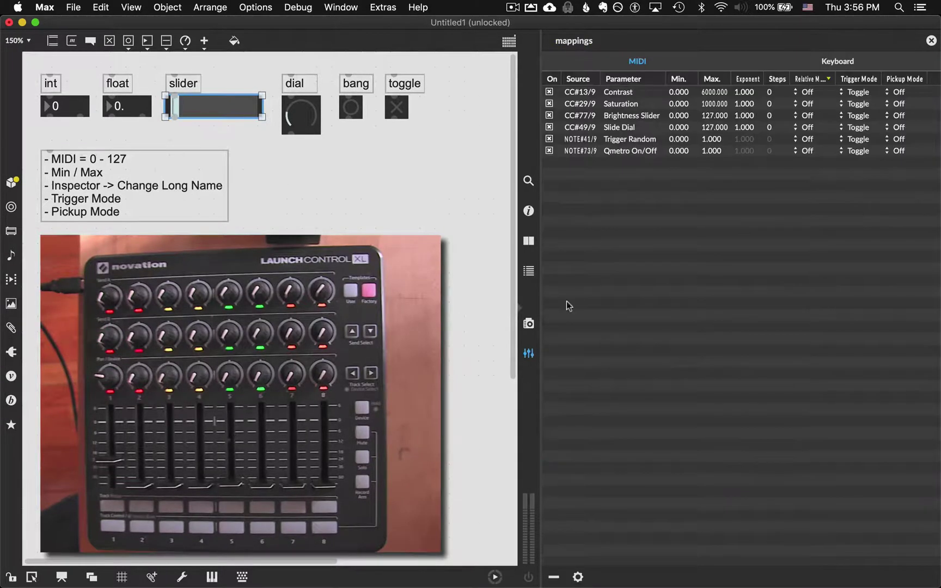
double_click(715, 116)
text(250)
key(Return)
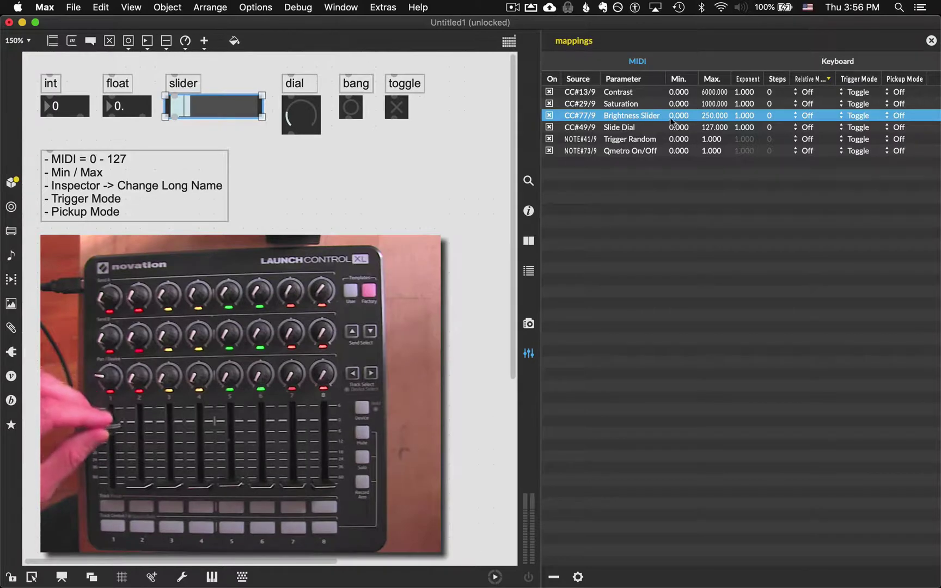
click(530, 211)
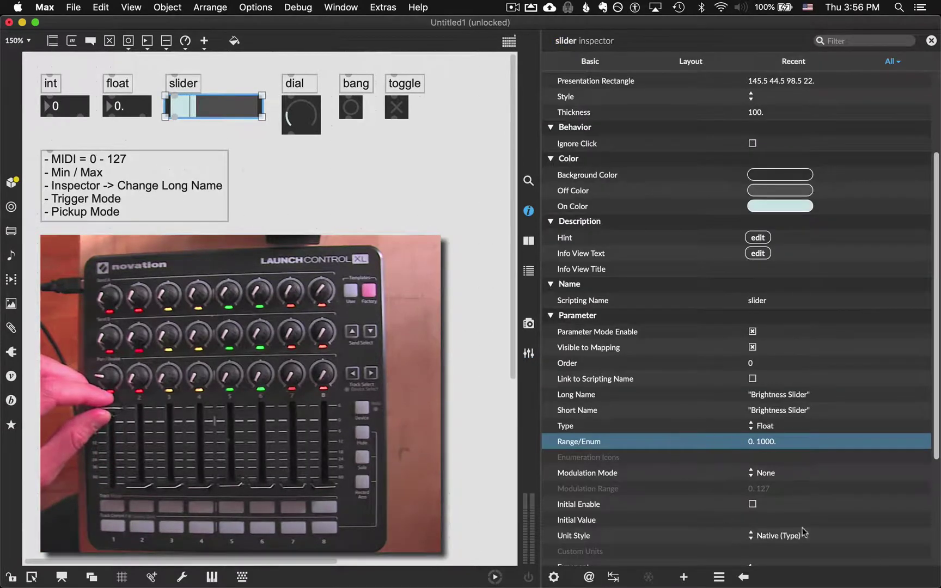
click(762, 441)
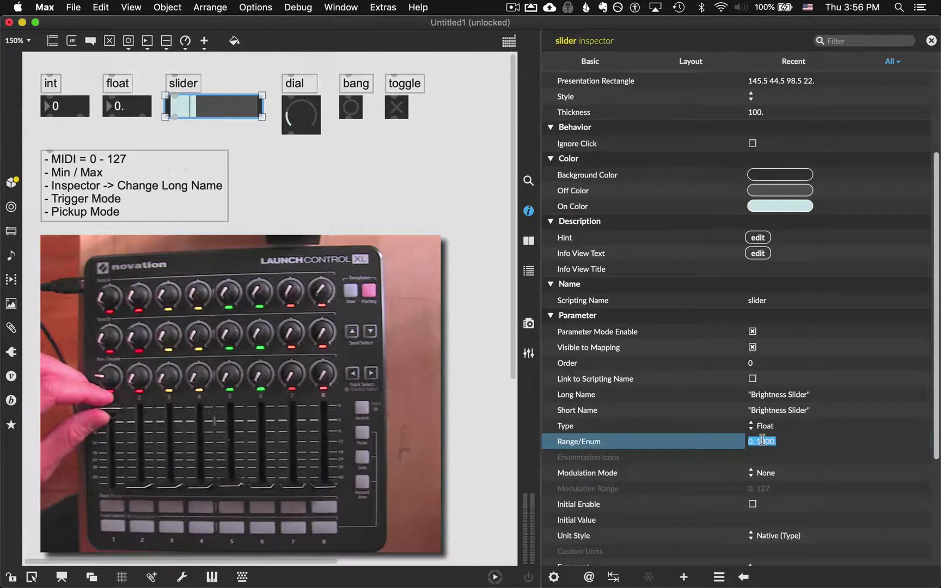
Step: Add a number box fed by the Brightness Slider's outlet
click(242, 172)
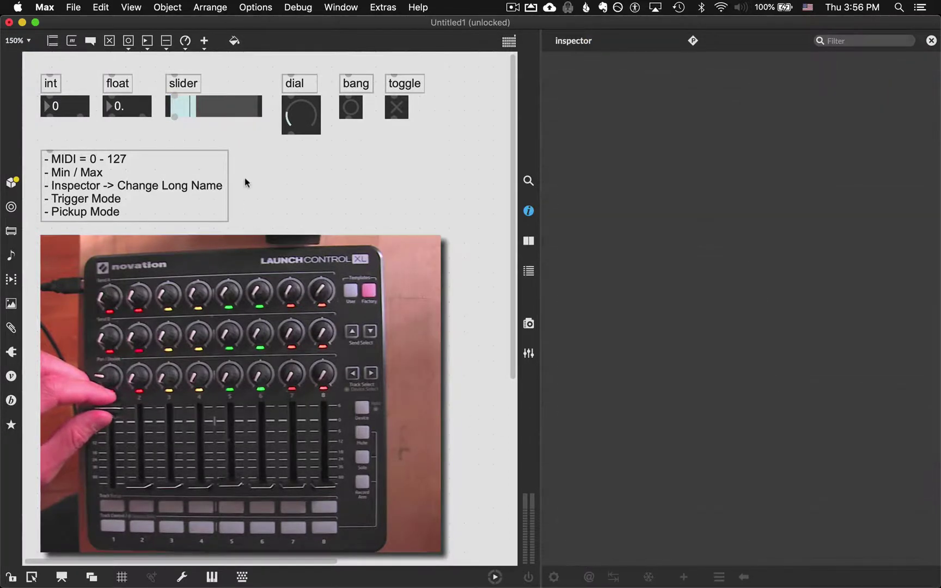
key(i)
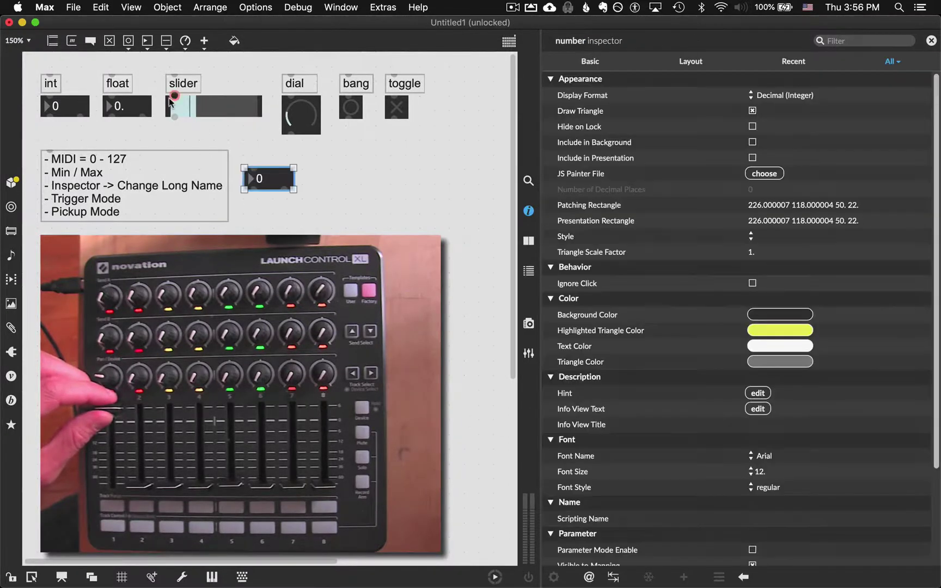
drag(174, 117, 267, 159)
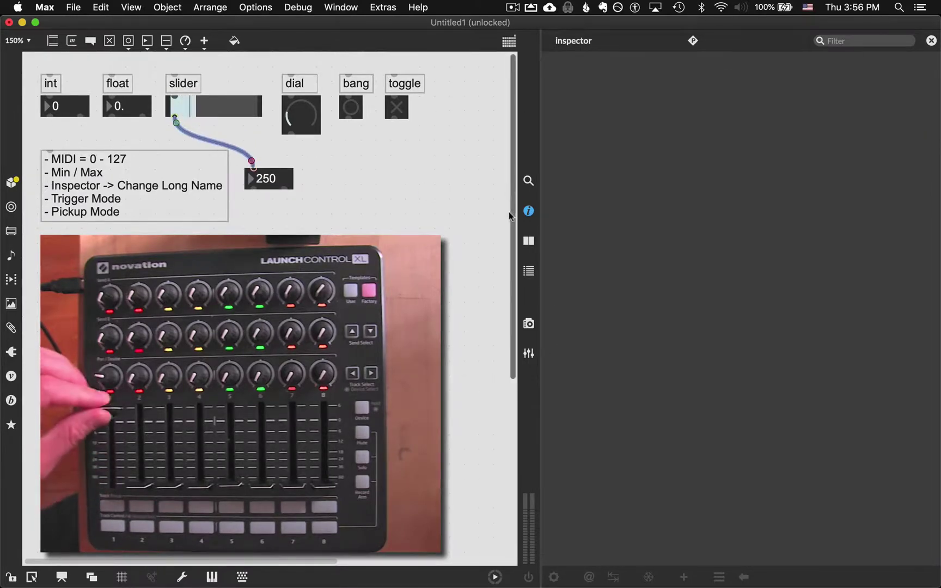
Step: Set the Brightness Slider's Range/Enum to 0. 250. in the inspector
click(528, 352)
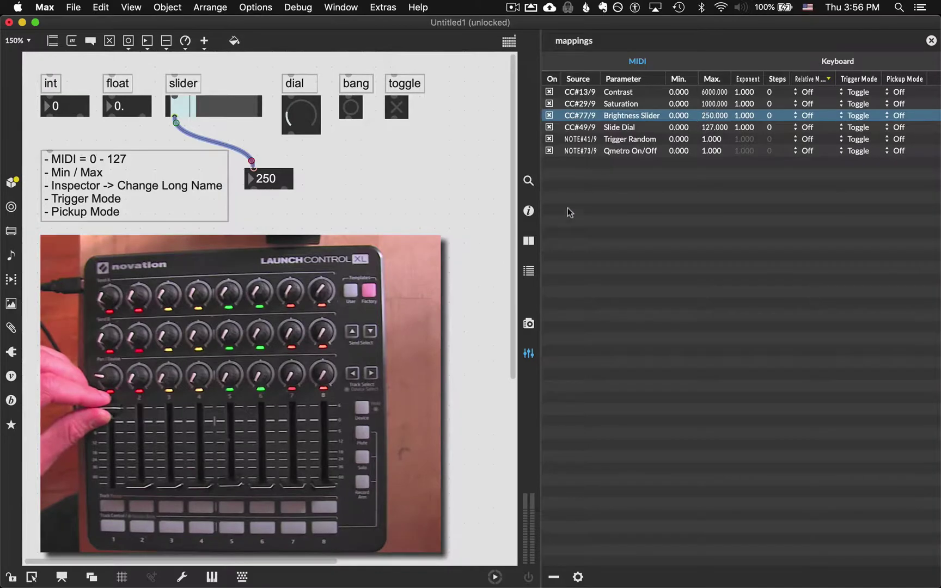
click(528, 210)
click(200, 104)
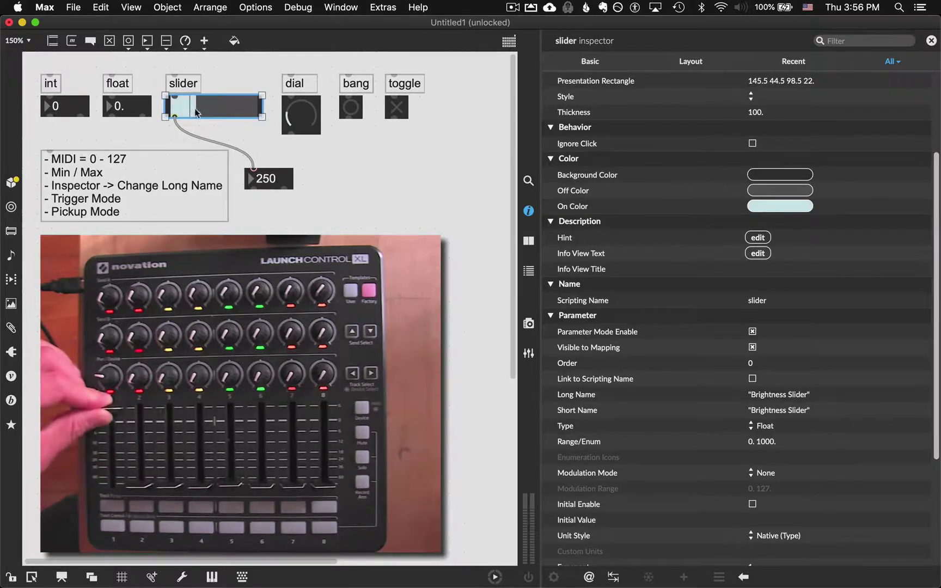
click(776, 441)
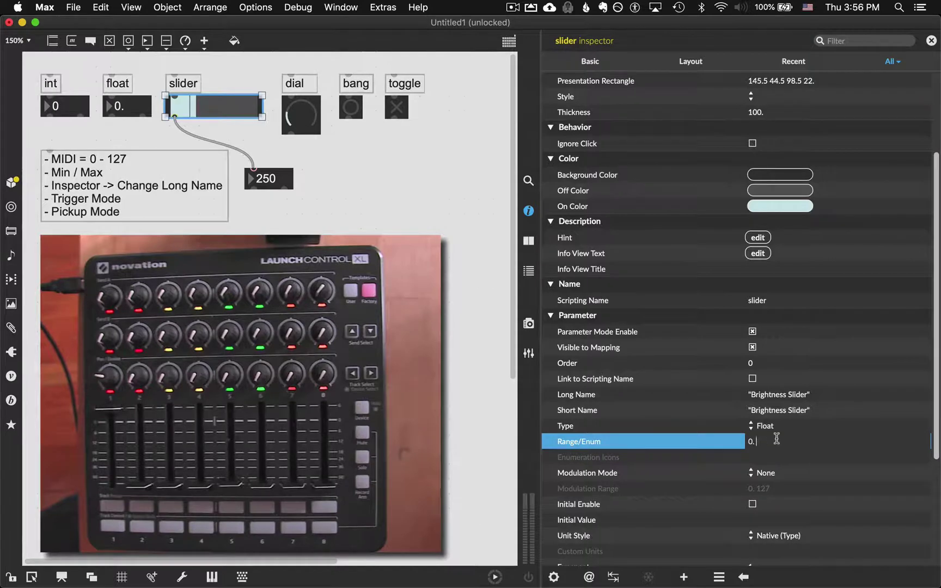
text(250)
key(Return)
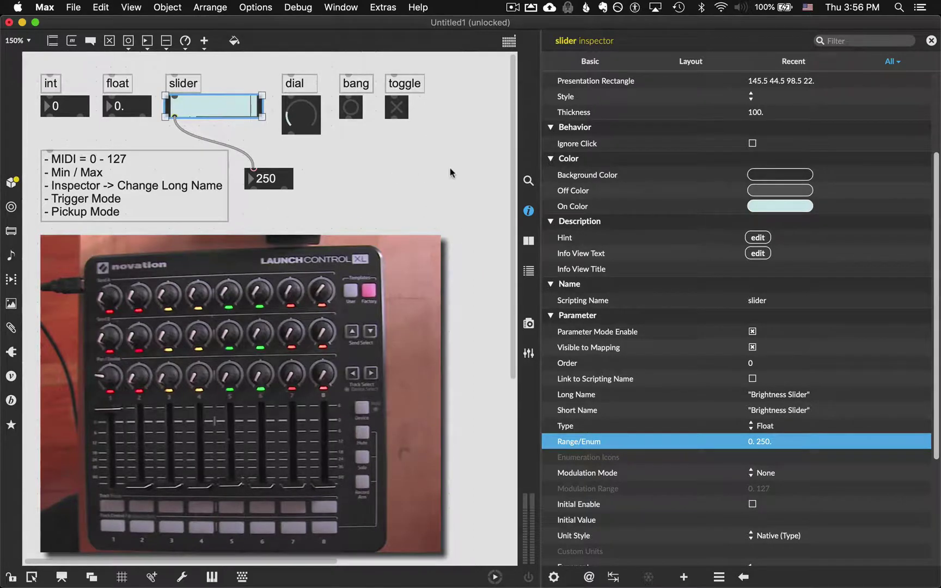
click(530, 213)
Step: Delete the 250 number box and its patch cord
click(929, 353)
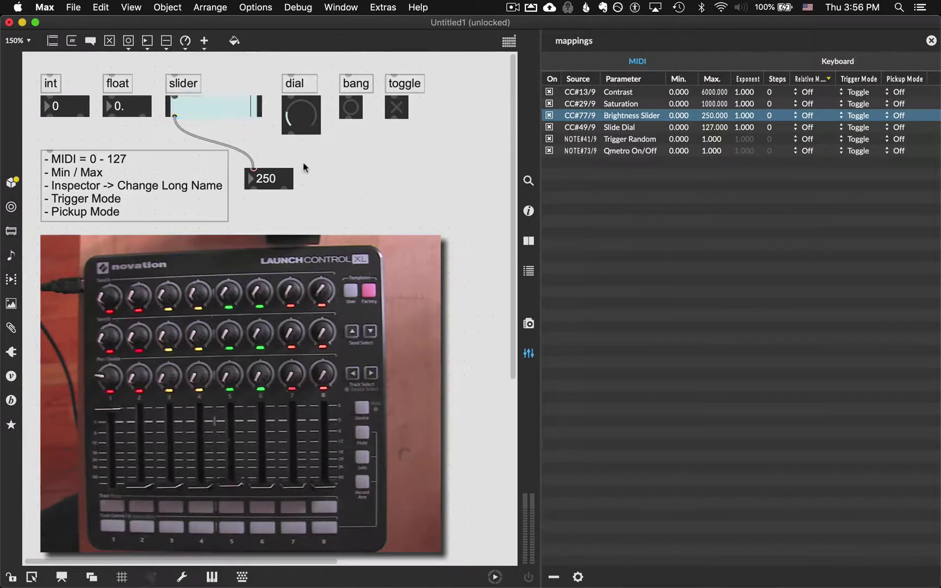
click(271, 183)
key(BackSpace)
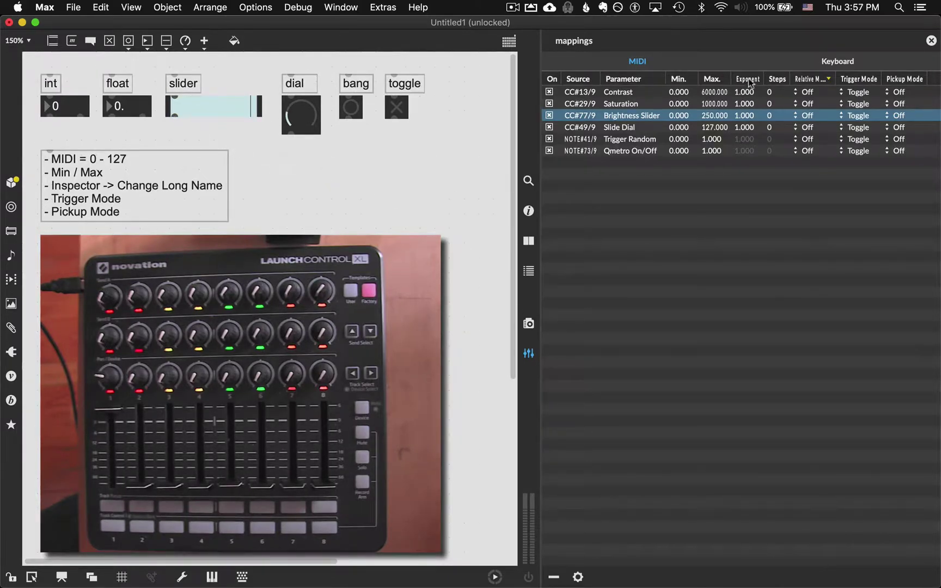
Step: Edit the Contrast (CC#13) mapping's Steps cell until it reads 6
click(774, 92)
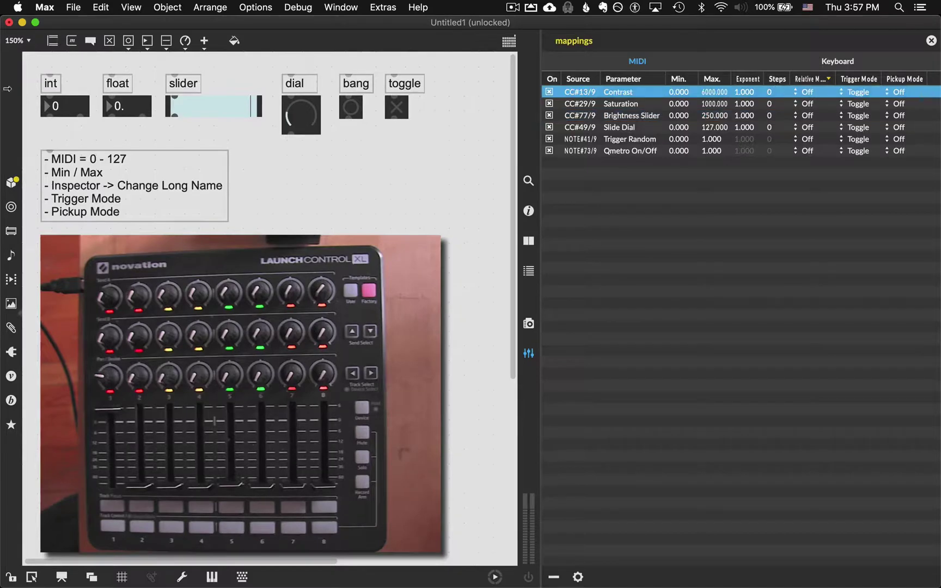
click(77, 106)
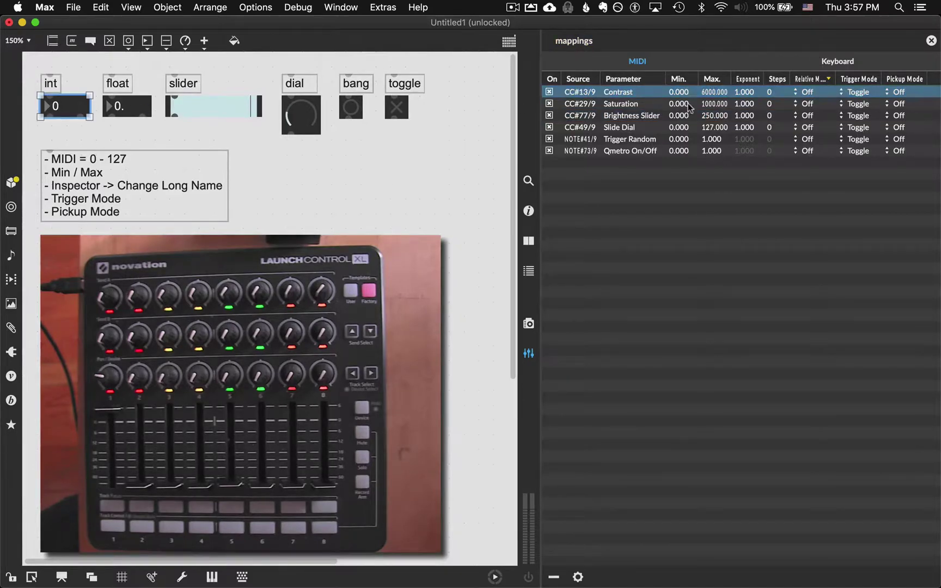
double_click(774, 91)
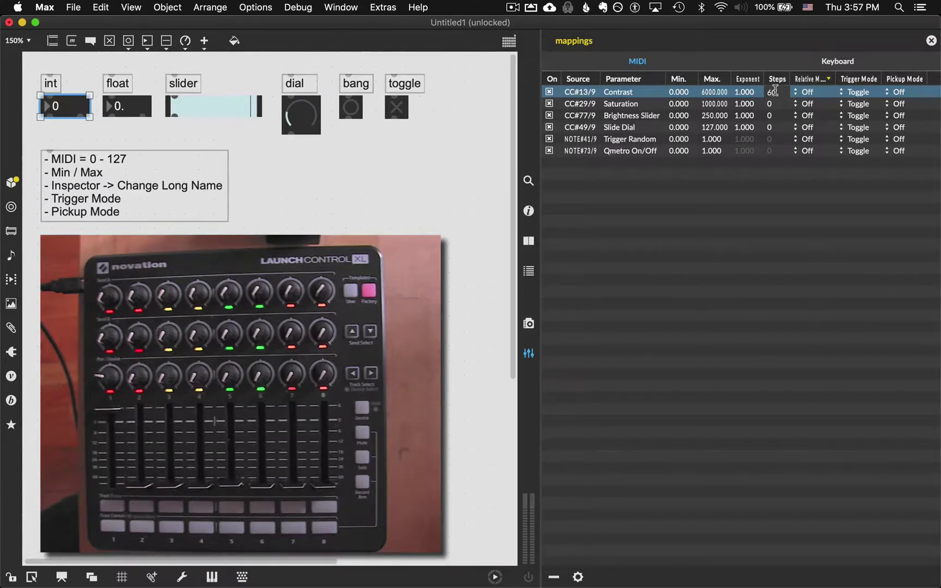
key(Return)
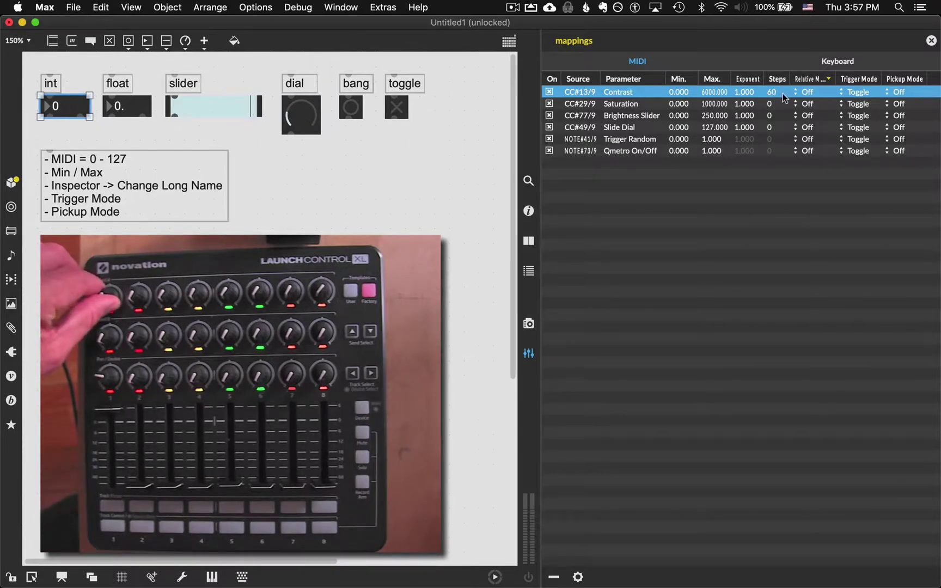
double_click(778, 93)
text(600)
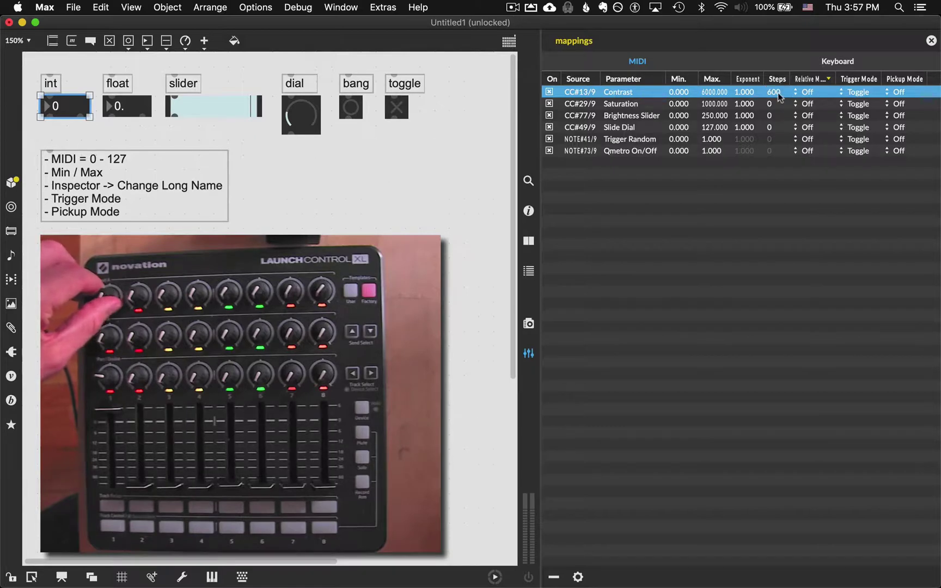
click(799, 234)
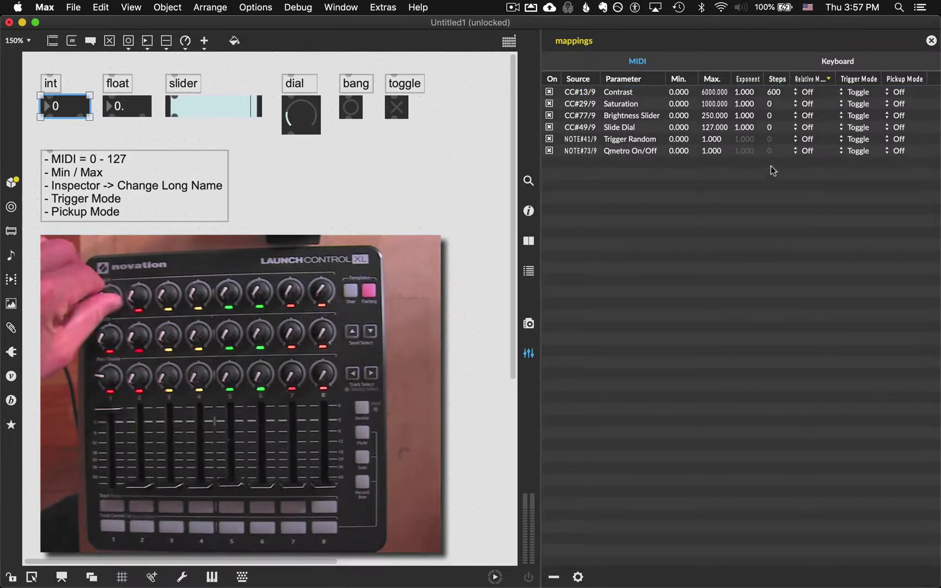
click(773, 92)
click(774, 92)
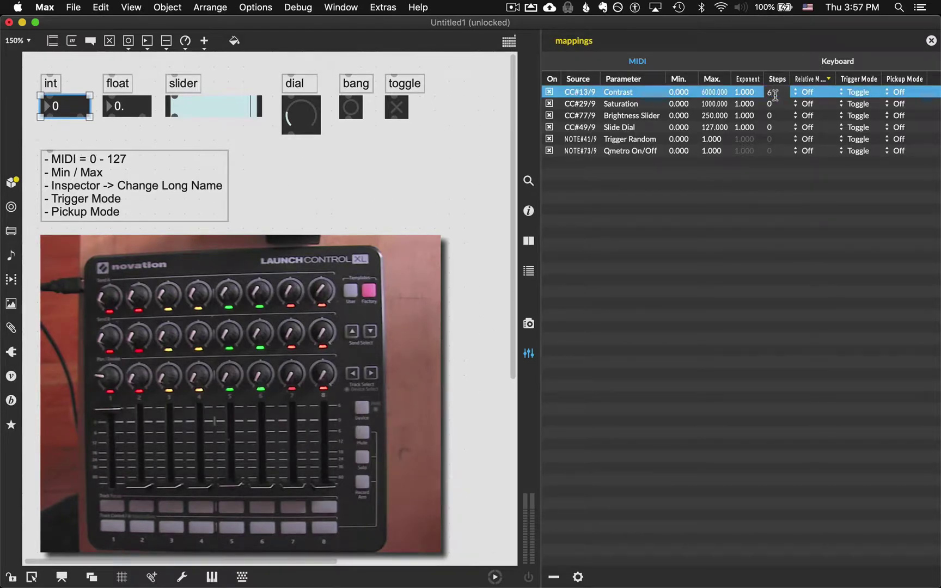
click(784, 198)
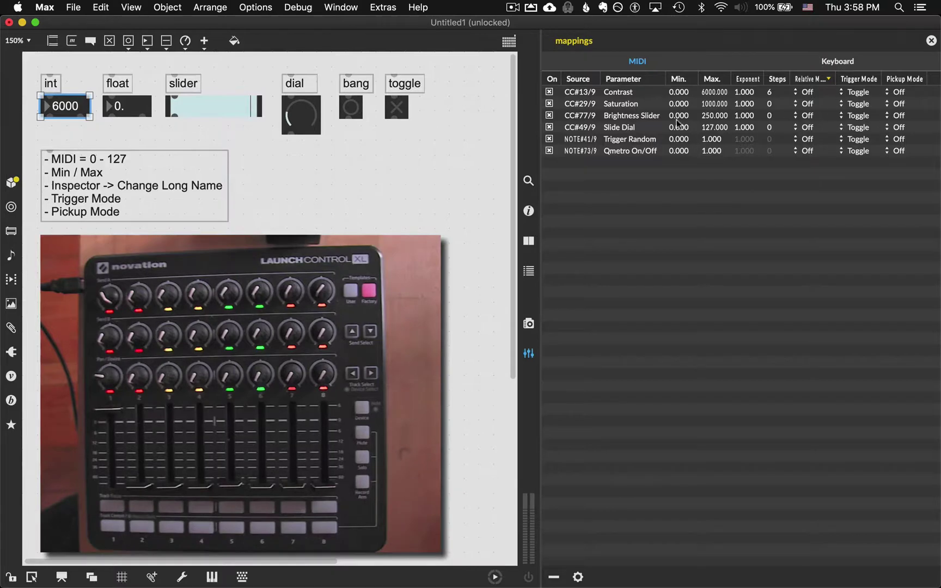
Step: Select the toggle and bang, lock the patch, and fire the bang
click(349, 112)
click(399, 113)
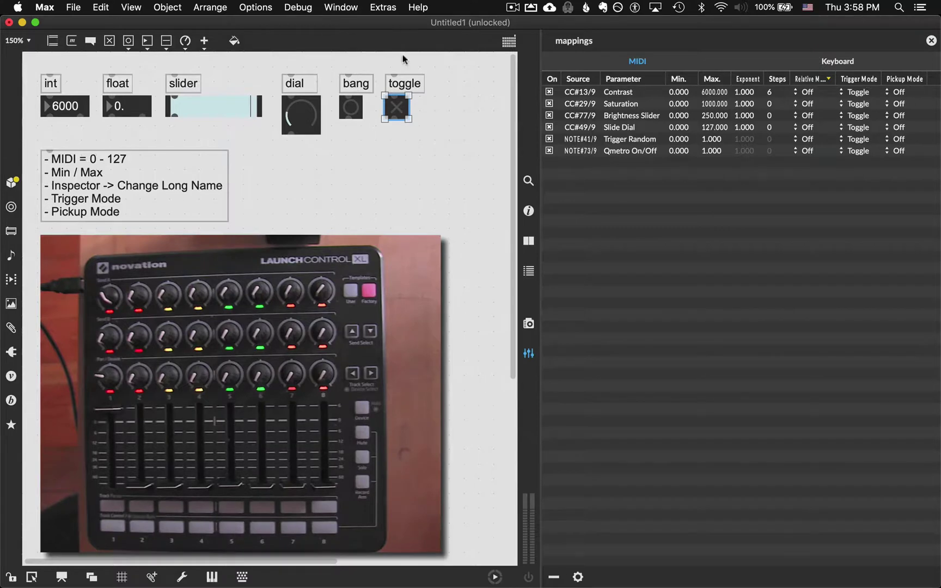
click(352, 112)
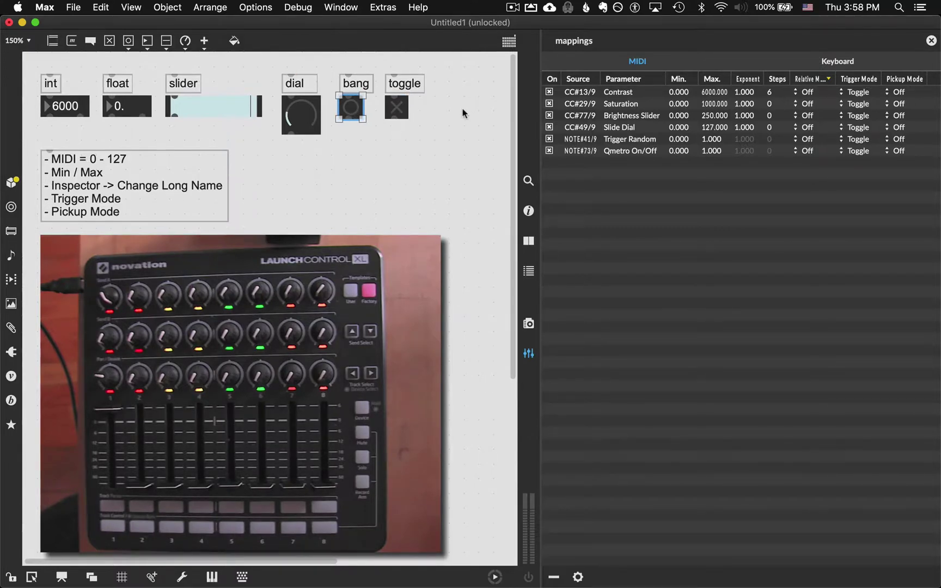
key(super+e)
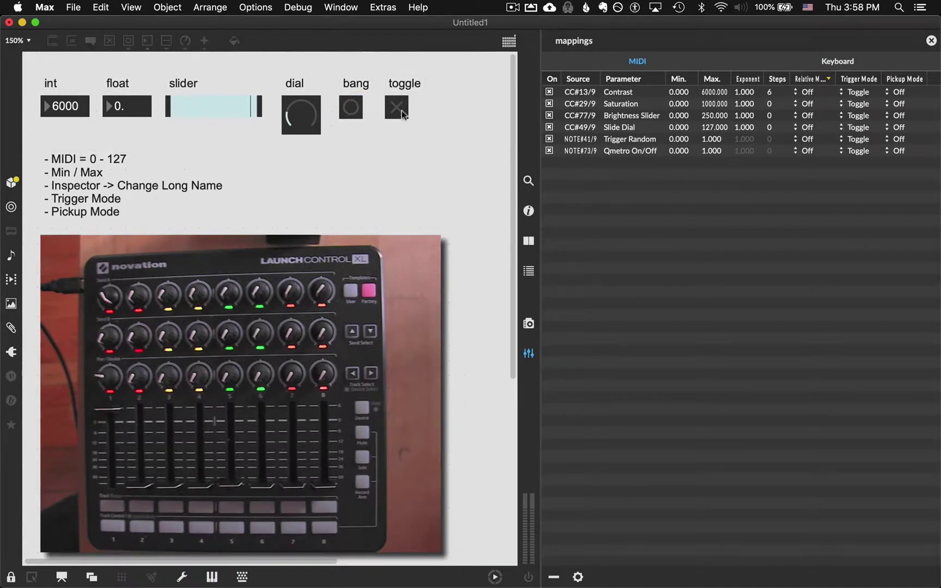
click(352, 111)
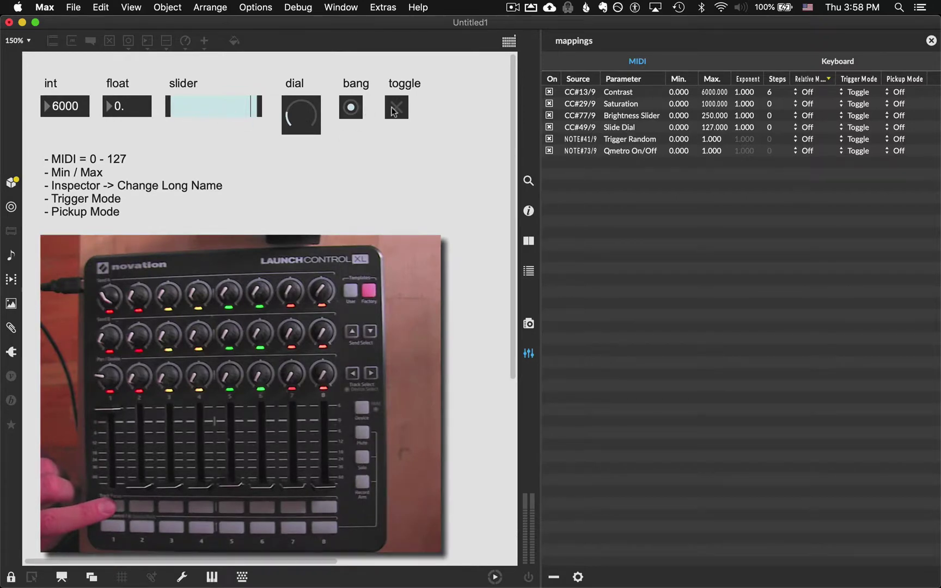
Step: Set Trigger Random's Trigger Mode to Momentary Switch and leave Qmetro On/Off as Toggle
click(864, 150)
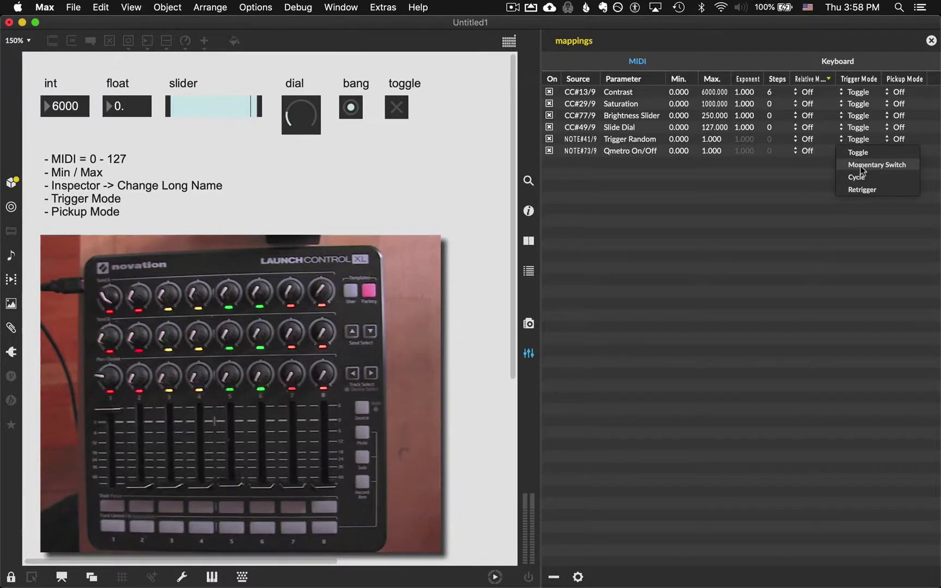
click(860, 165)
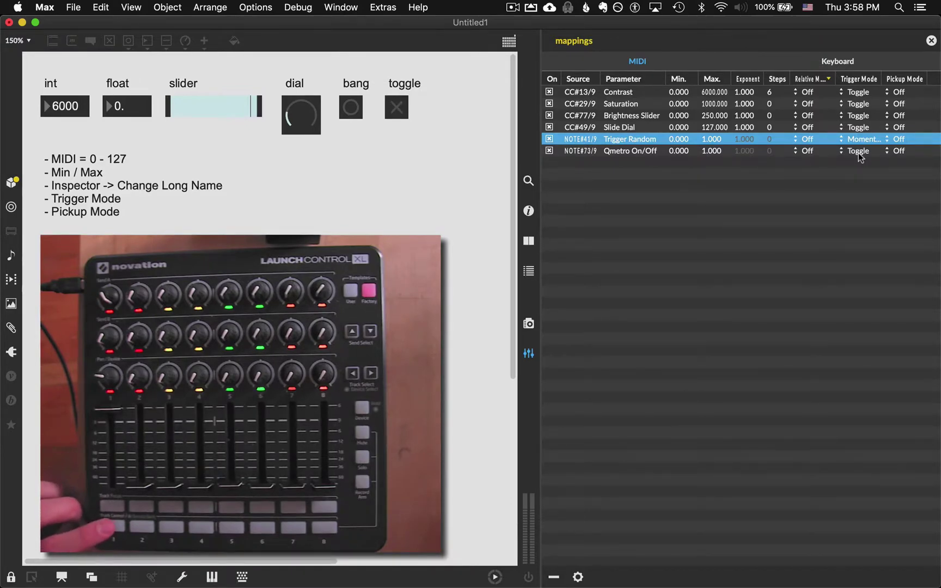
click(858, 155)
click(877, 177)
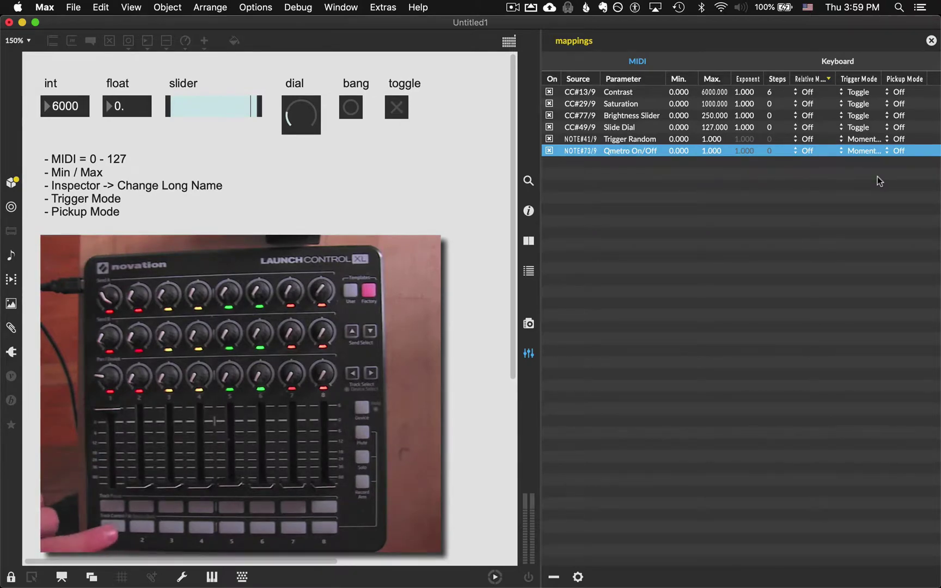
click(864, 152)
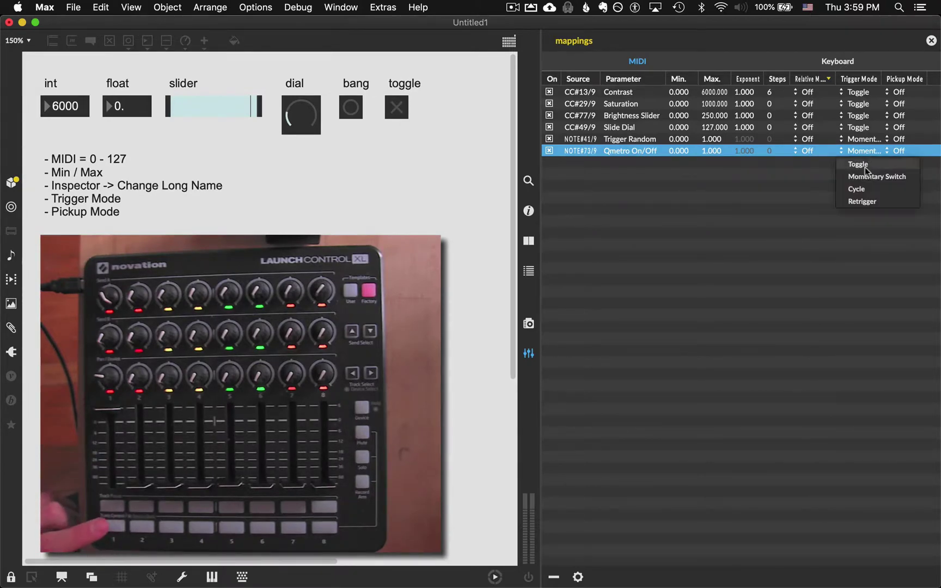
click(858, 163)
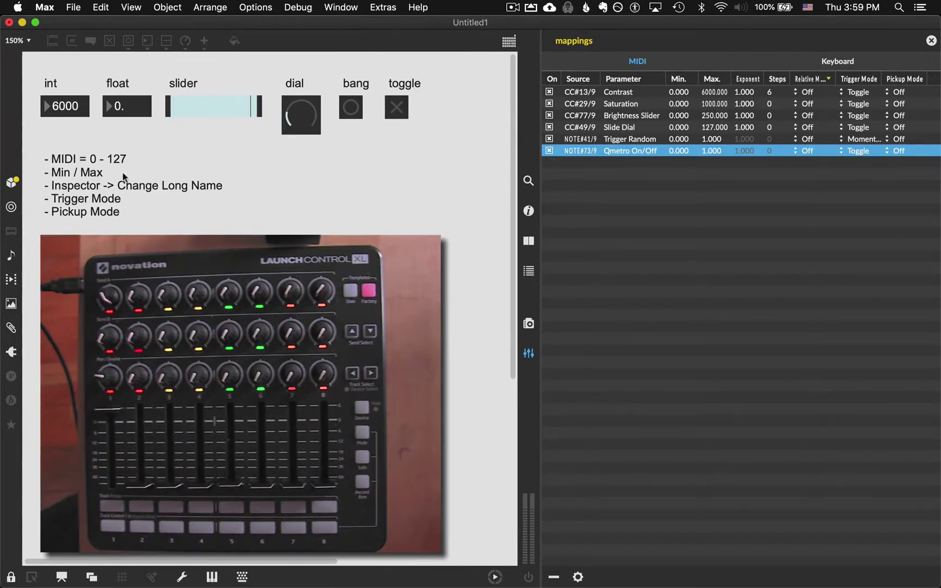
Step: Enter 700 in the float box and set the Brightness Slider mapping to Pickup mode
click(136, 105)
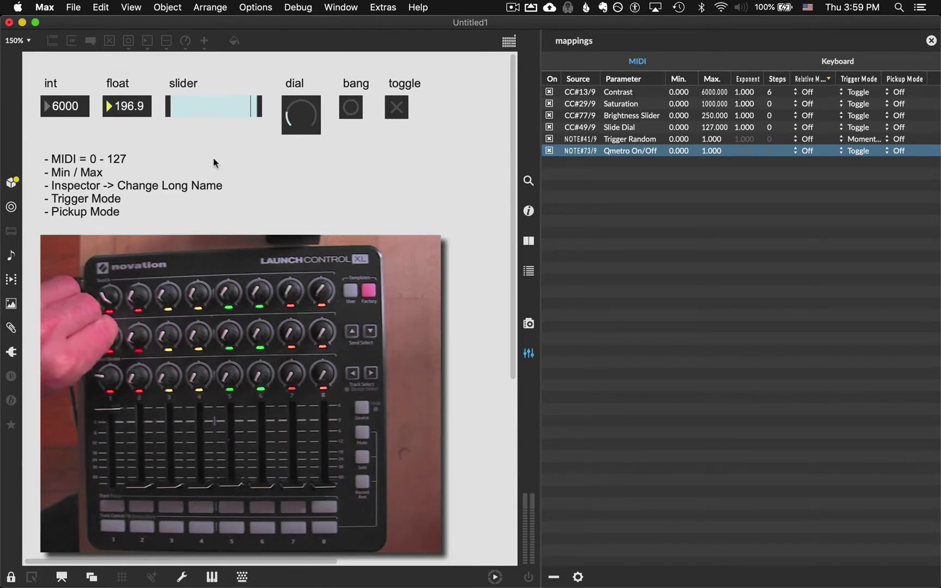
click(137, 113)
text(700)
key(Return)
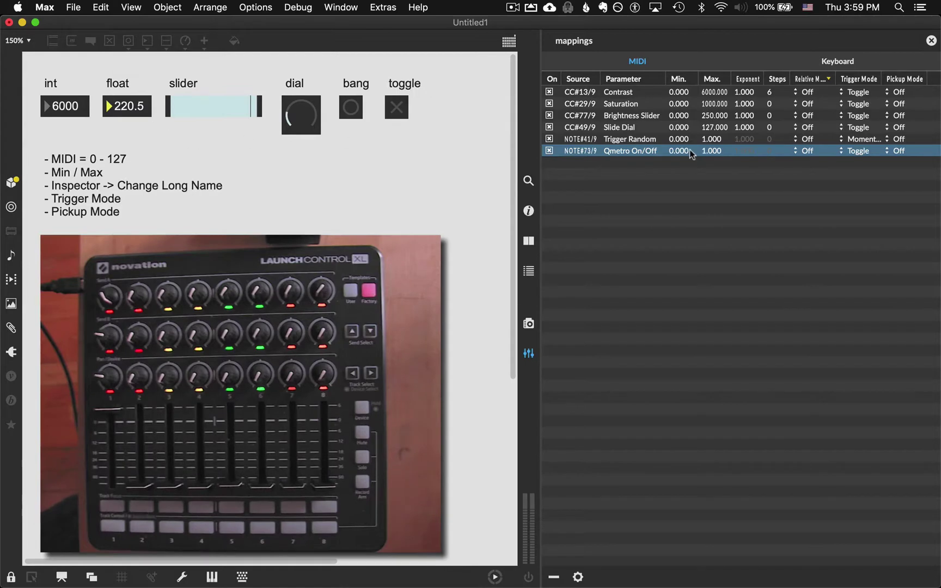
click(909, 116)
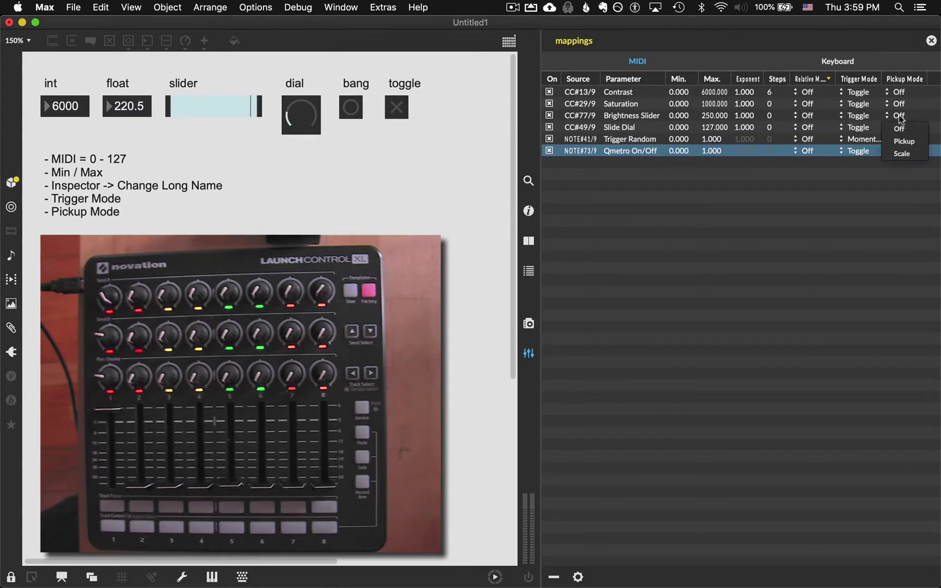
click(905, 142)
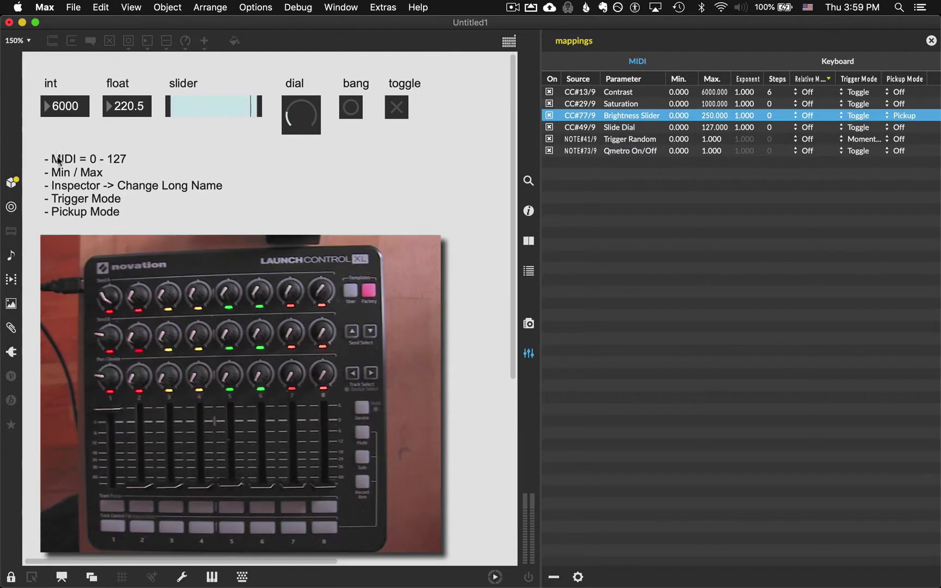
Step: Enter 800 in the float box and set the Saturation mapping to Pickup mode
click(130, 109)
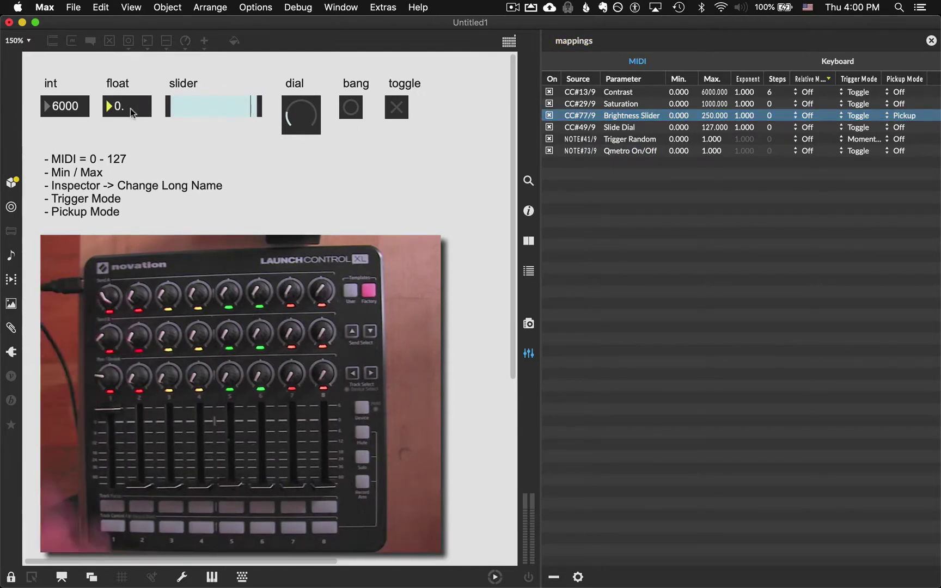
text(800)
key(Return)
click(159, 153)
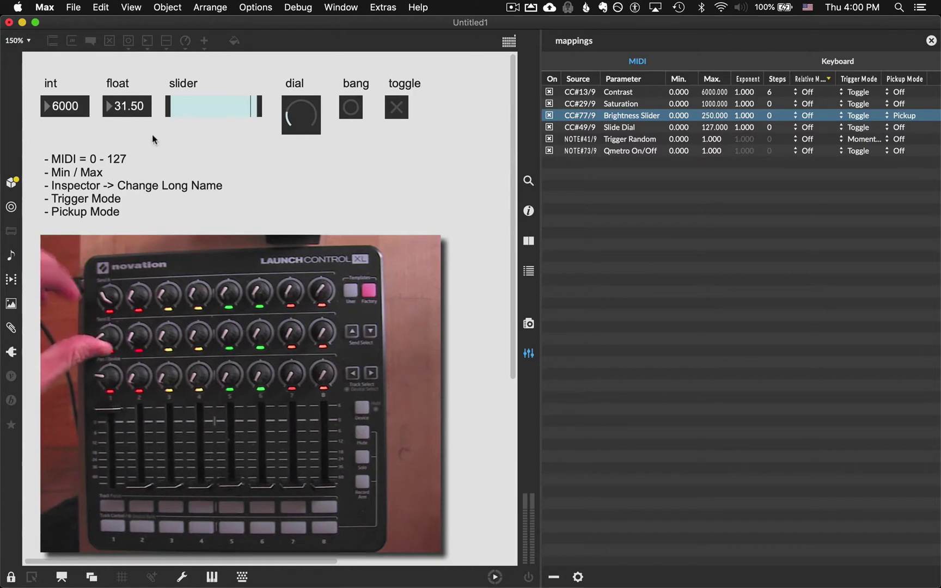
click(893, 104)
click(902, 131)
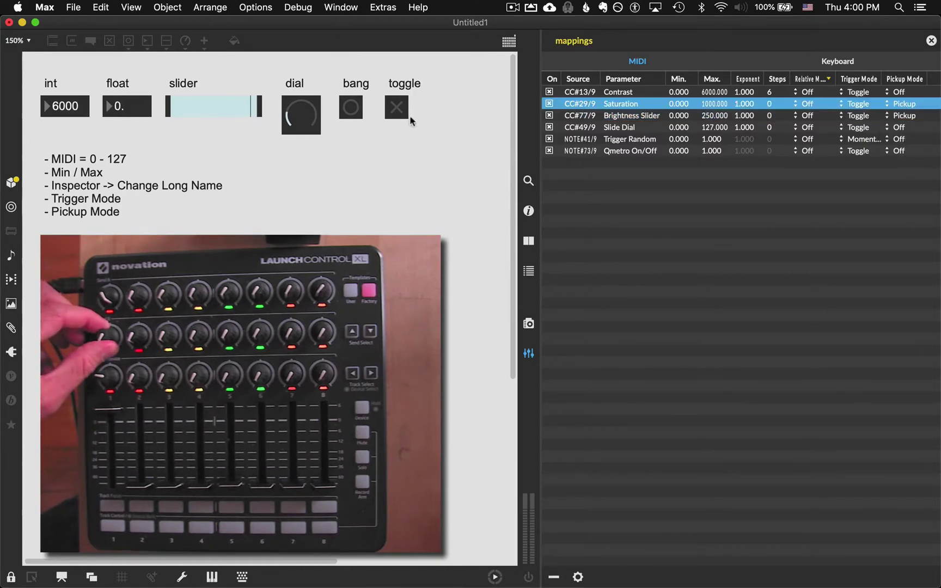
Step: Enter 800 in the float box again to test the pickup behaviour
click(130, 108)
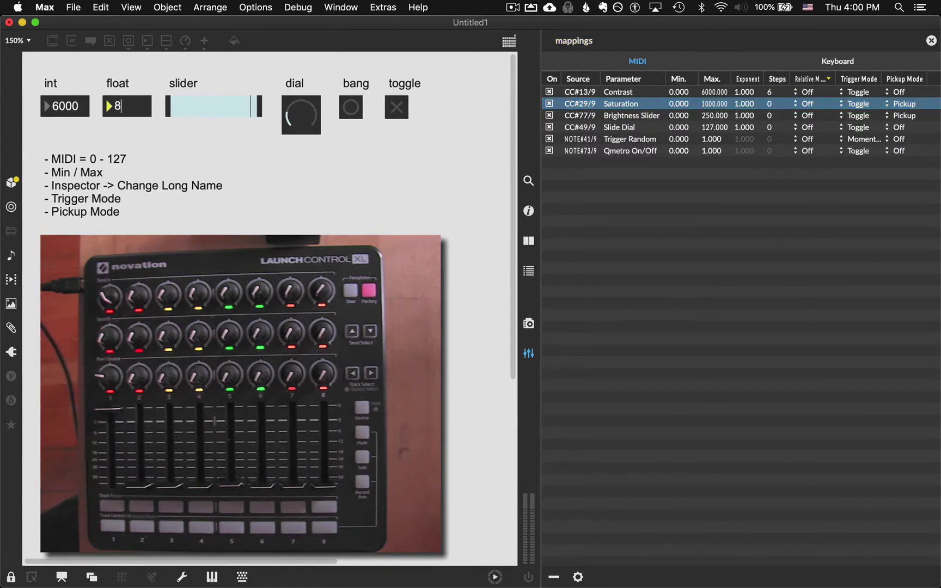
text(800)
key(Return)
Step: Save the mappings to a file named performance.maxmap
click(578, 577)
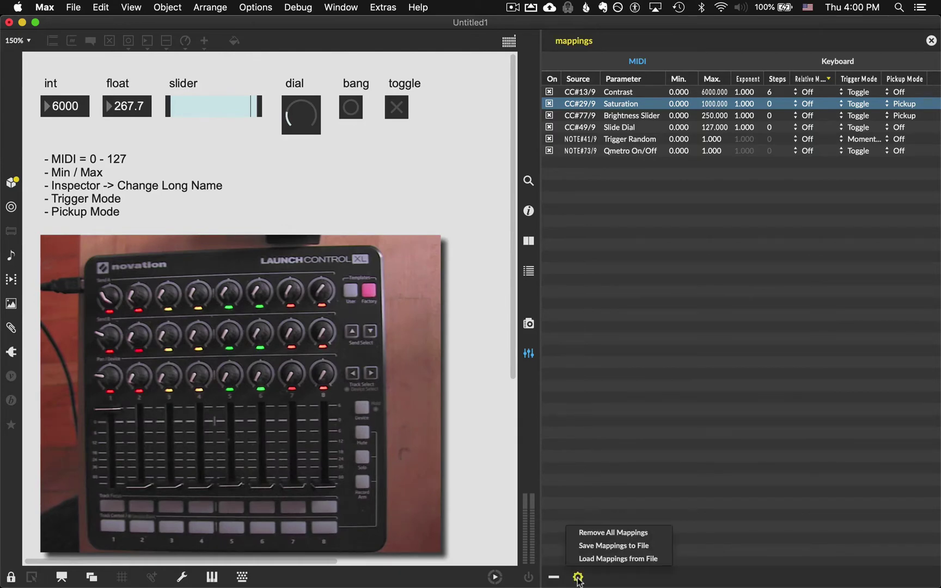
click(638, 546)
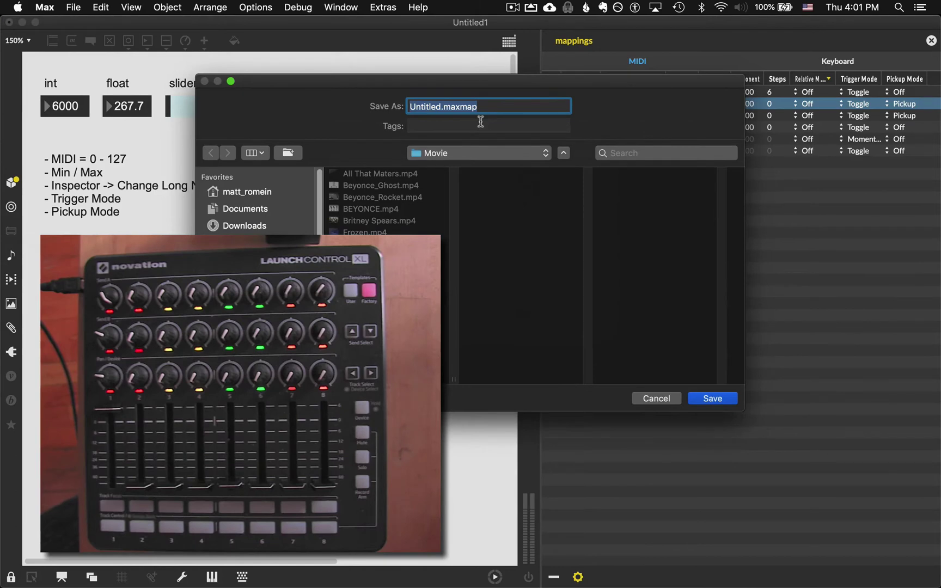
key(Left)
key(Right)
key(Right)
key(Right)
key(Right)
key(Right)
key(Delete)
key(Delete)
key(Delete)
key(BackSpace)
key(BackSpace)
key(BackSpace)
key(BackSpace)
key(BackSpace)
text(performa)
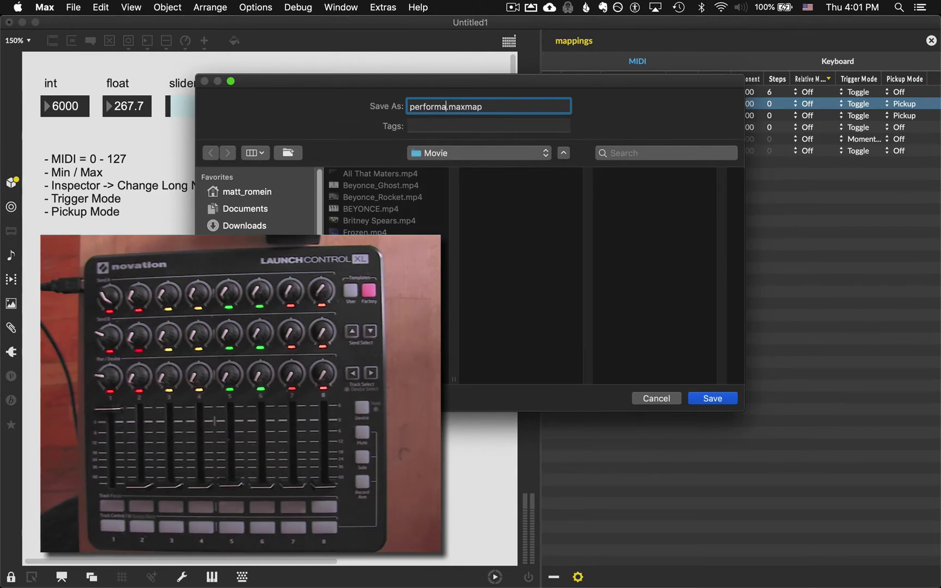
text(nce)
key(Return)
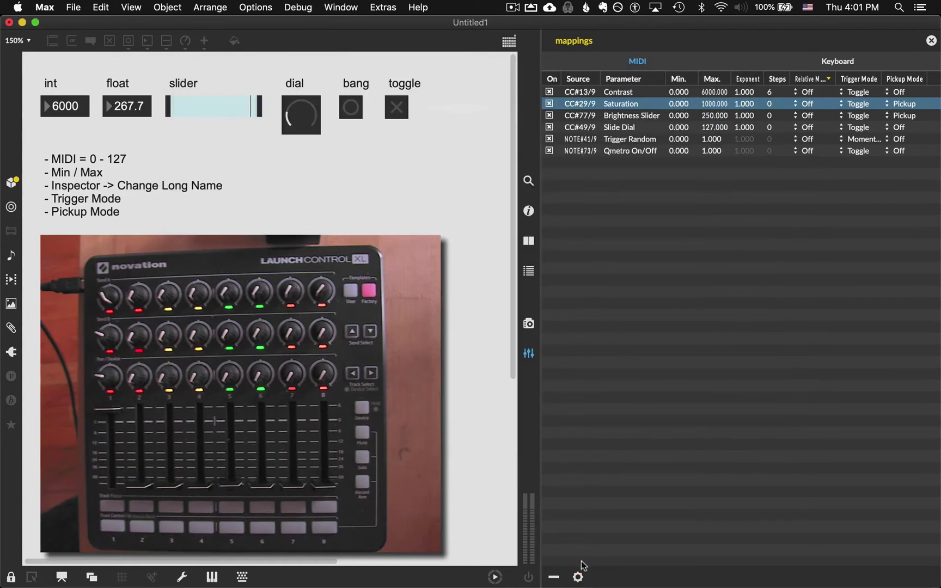
Step: Choose Load Mappings from File and select performance.maxmap
click(579, 575)
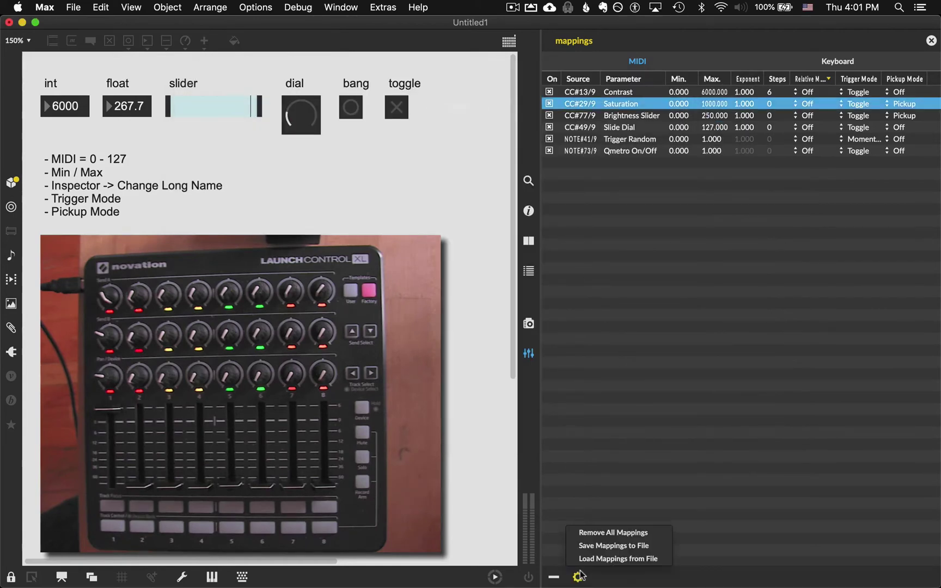
click(620, 559)
click(417, 227)
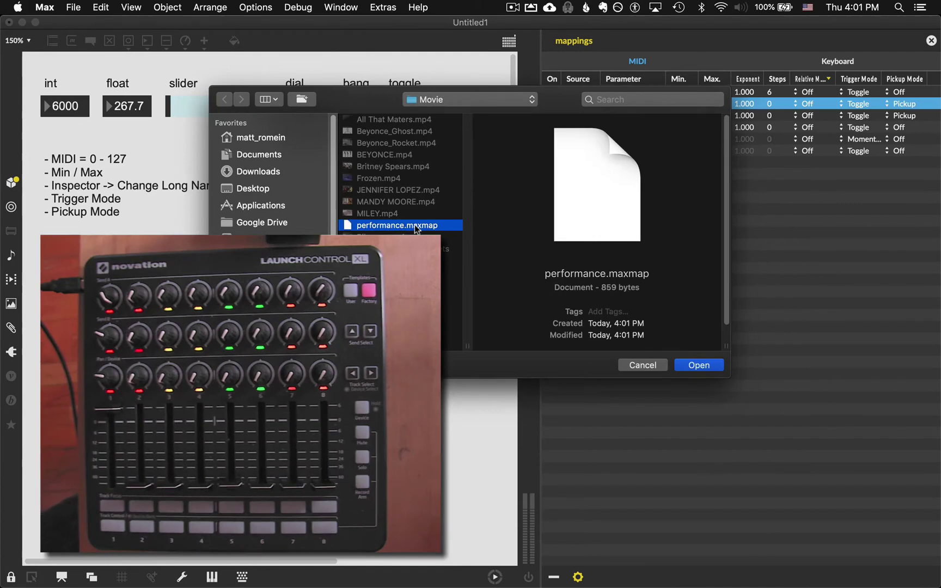
Step: Load the selected mappings file, then clear every MIDI mapping with Remove All Mappings
click(649, 366)
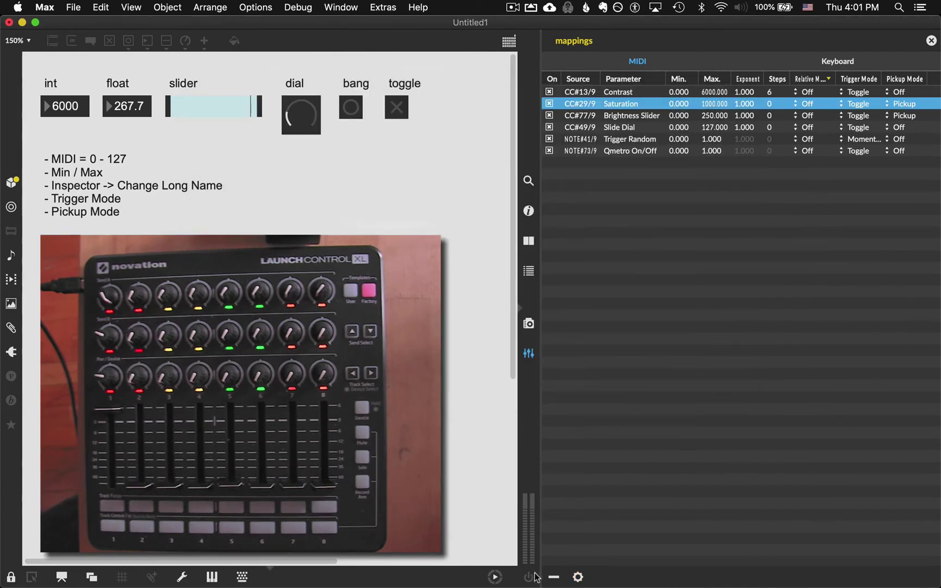
click(578, 576)
click(597, 534)
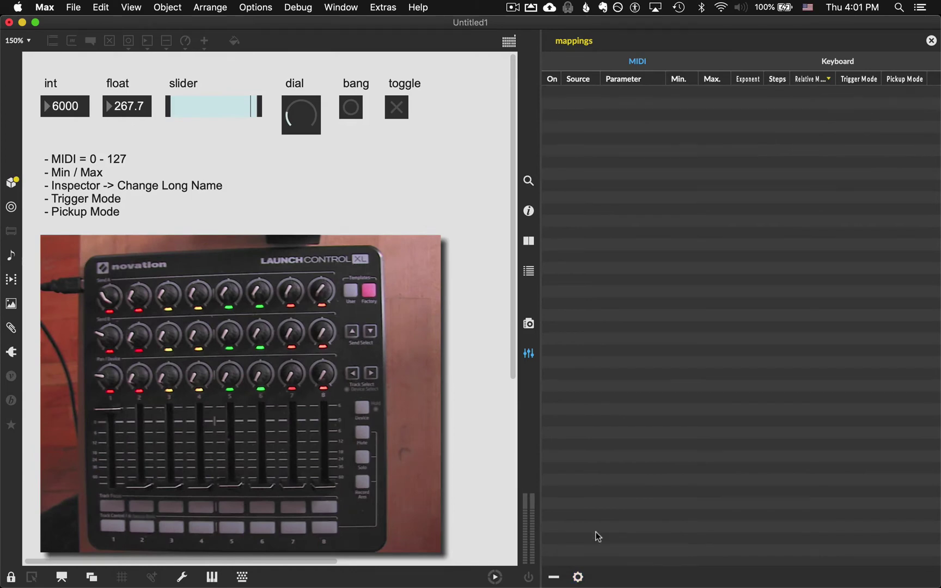
Step: Restore all six mappings and their settings by loading performance.maxmap from file
click(577, 577)
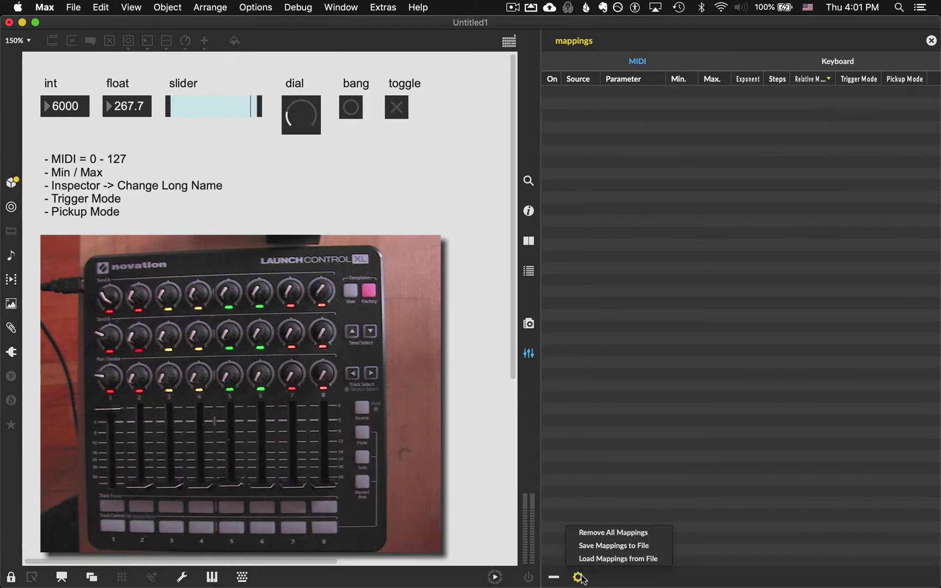
click(622, 552)
double_click(397, 225)
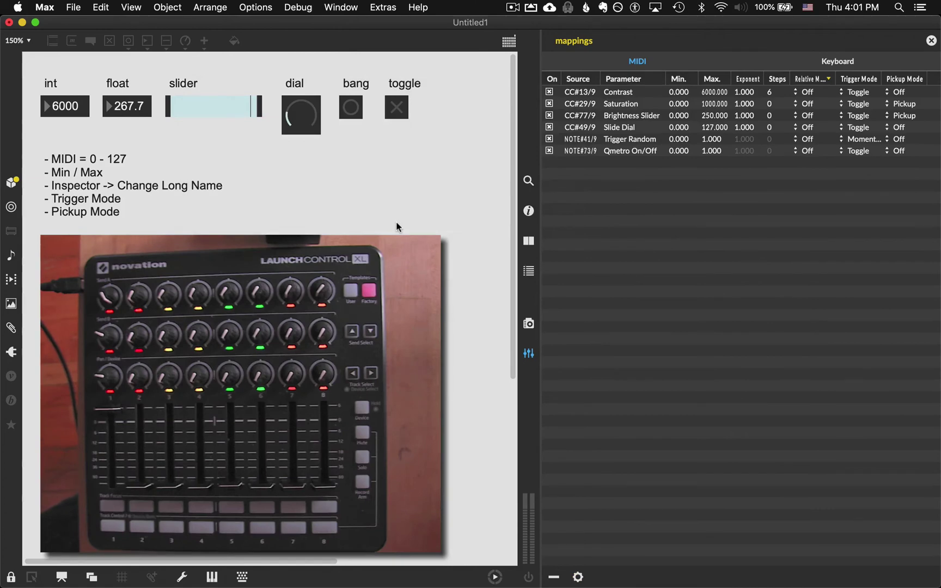